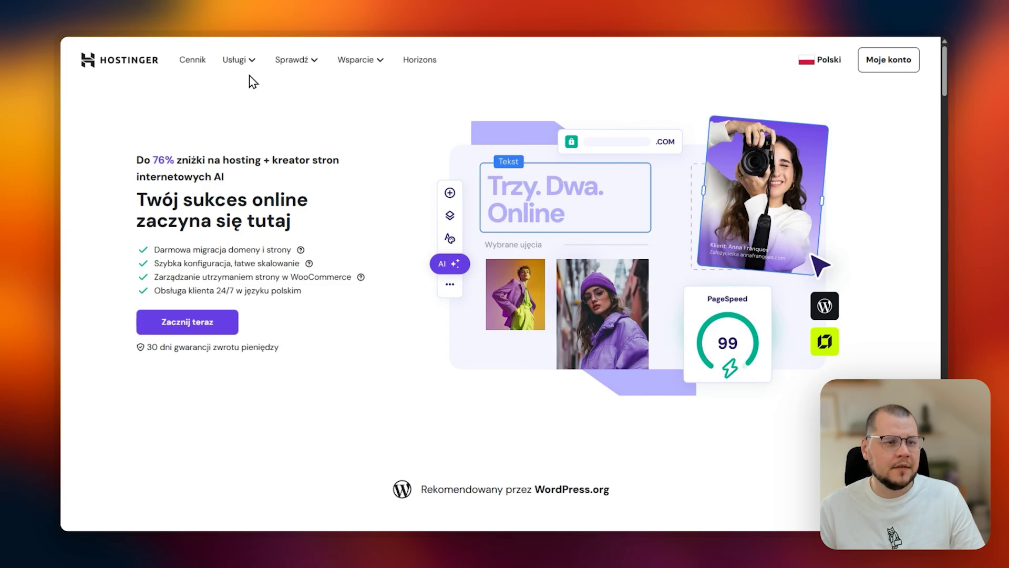
- Open Hostinger's AI website builder offer (Kreator stron www) and go to its plan selection
left_click(240, 61)
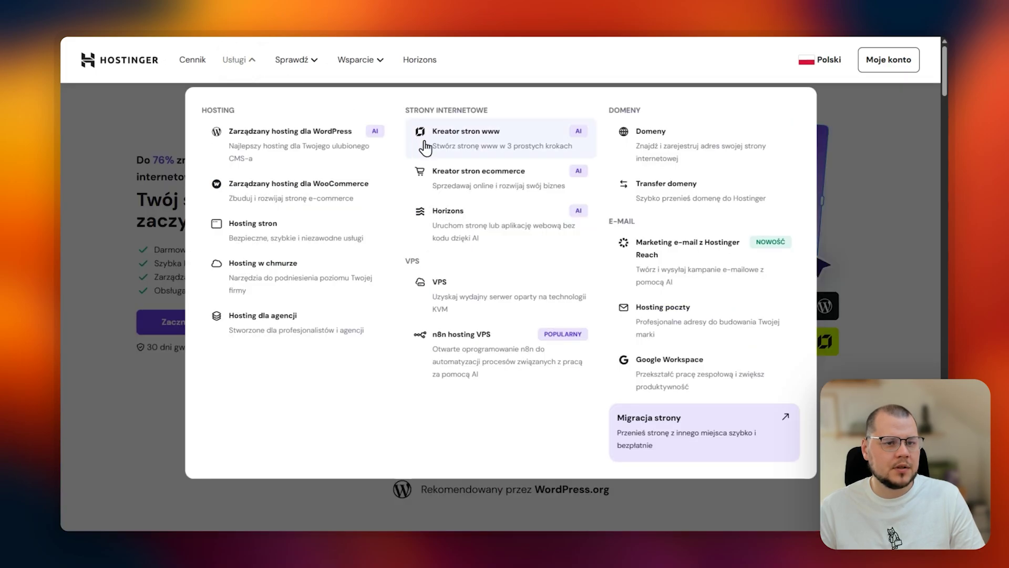
left_click(545, 138)
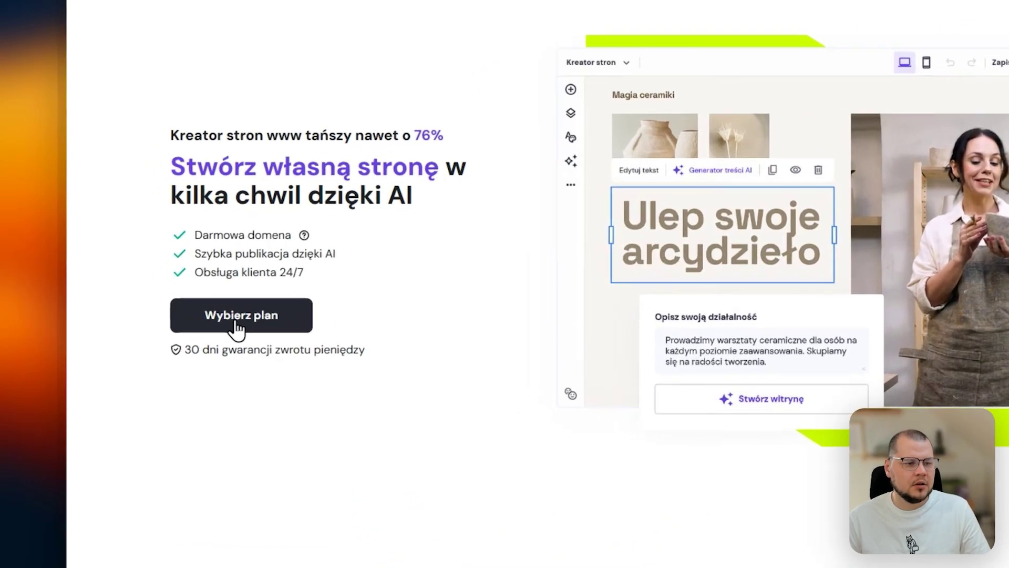
left_click(186, 311)
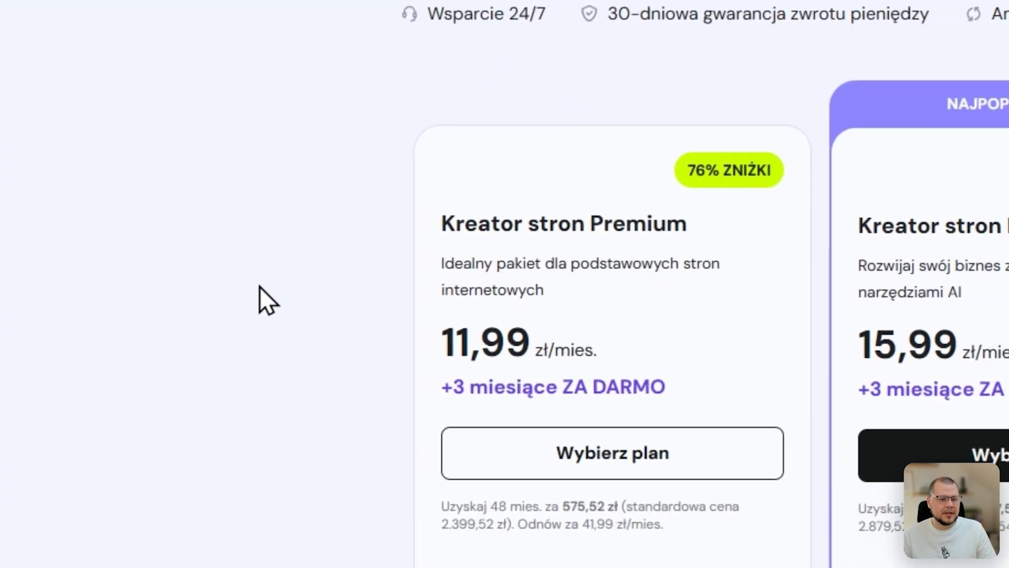
- Compare the Premium and Business website builder plans, examining their prices, allowed number of websites and included features
left_click_drag(739, 225, 912, 226)
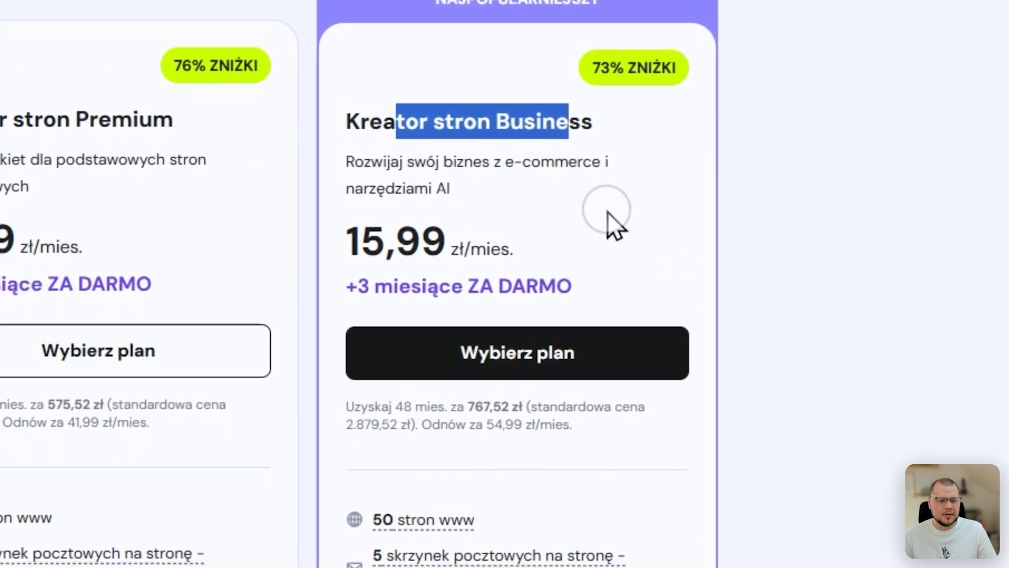
left_click(607, 212)
left_click_drag(361, 242, 490, 240)
left_click(584, 210)
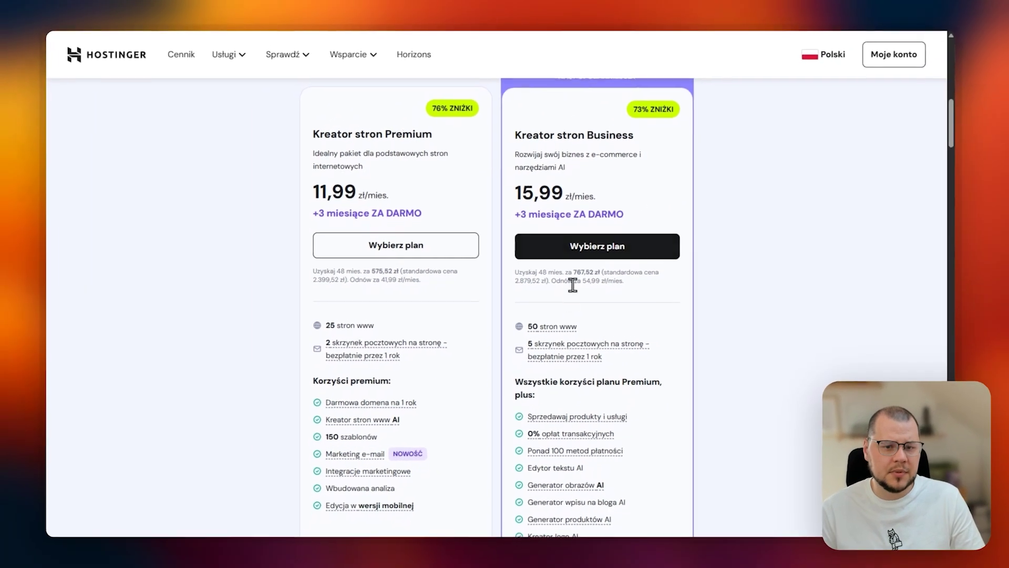
scroll(599, 294, "up", 1)
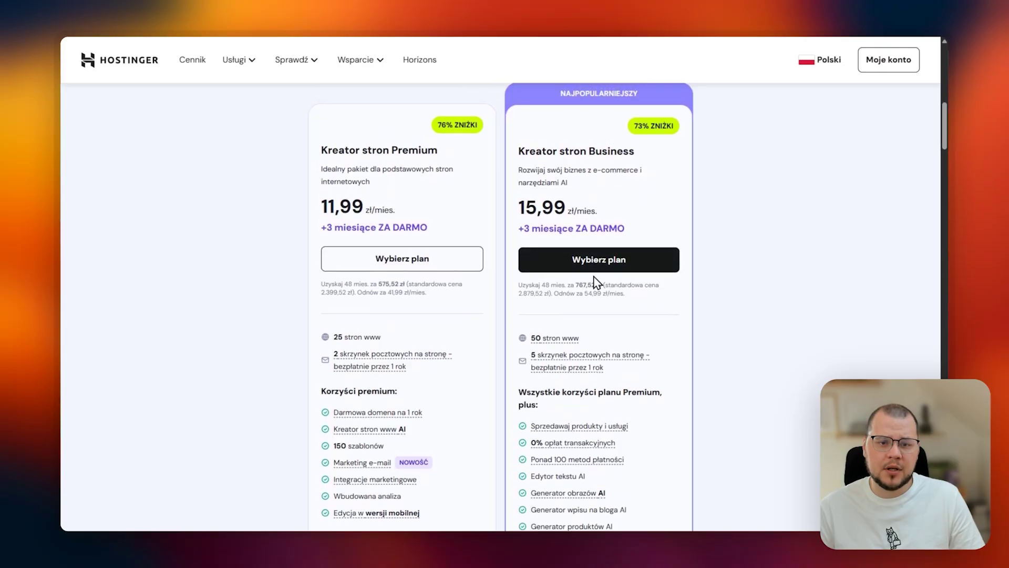
left_click_drag(598, 341, 531, 343)
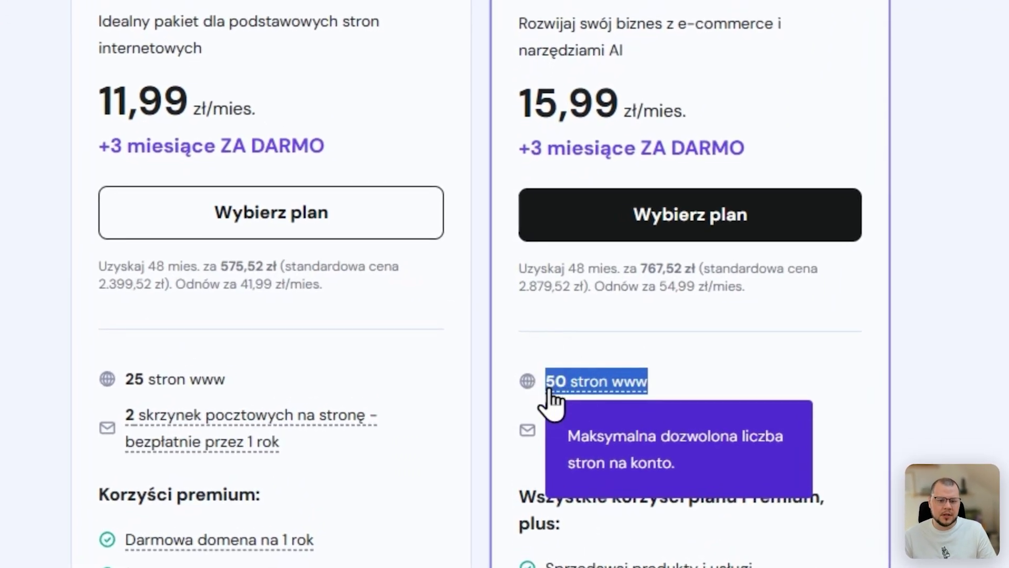
left_click(627, 332)
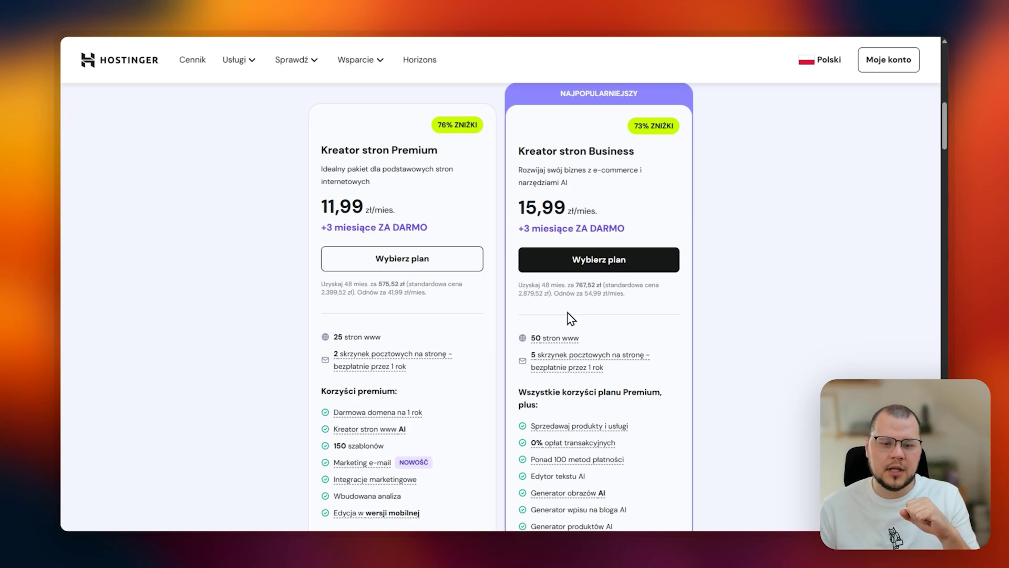
scroll(572, 319, "down", 2)
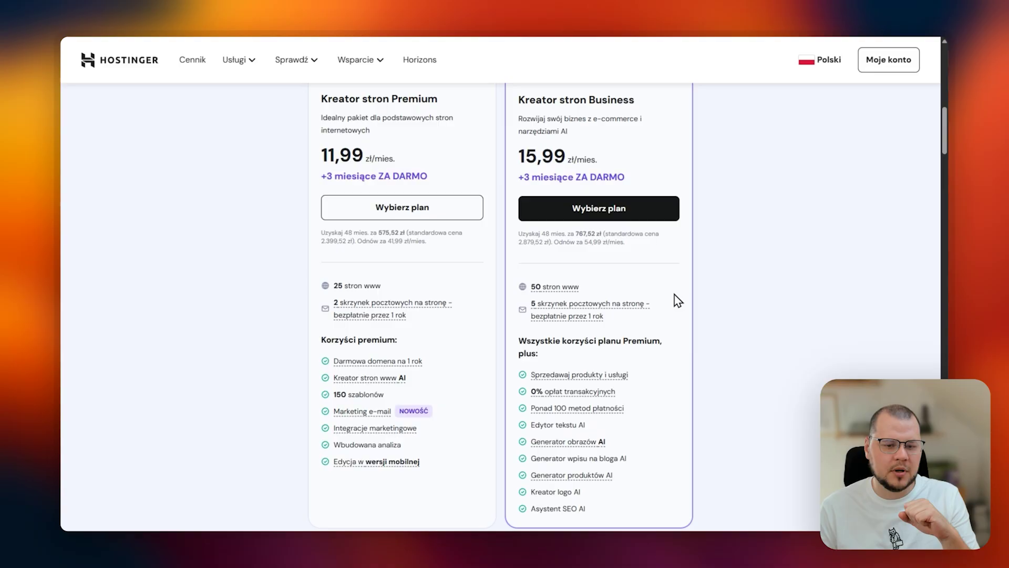
scroll(705, 399, "down", 2)
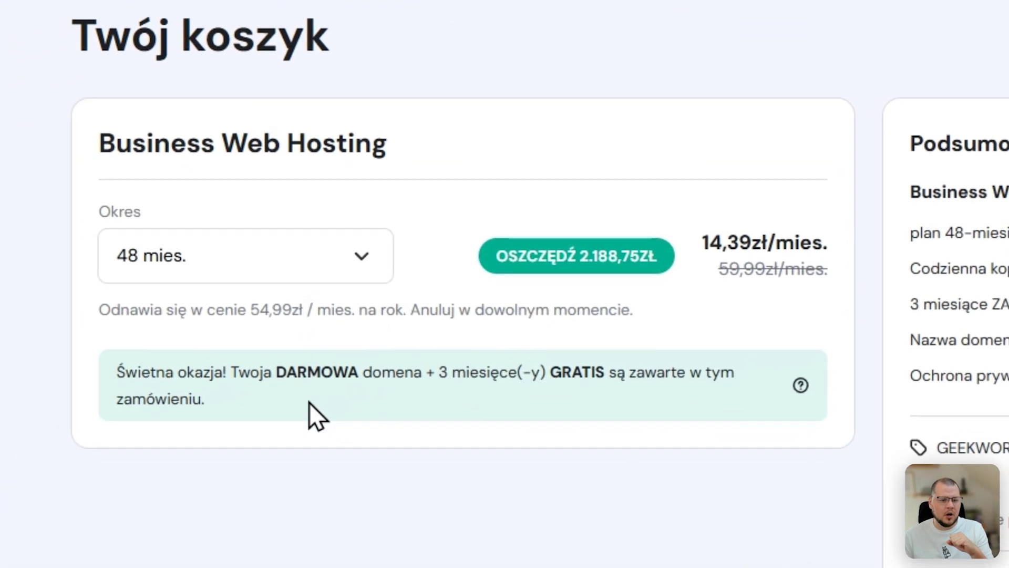
- Set the Business Web Hosting subscription period to 12 months and check the free domain offer and the applied discount code
left_click(365, 258)
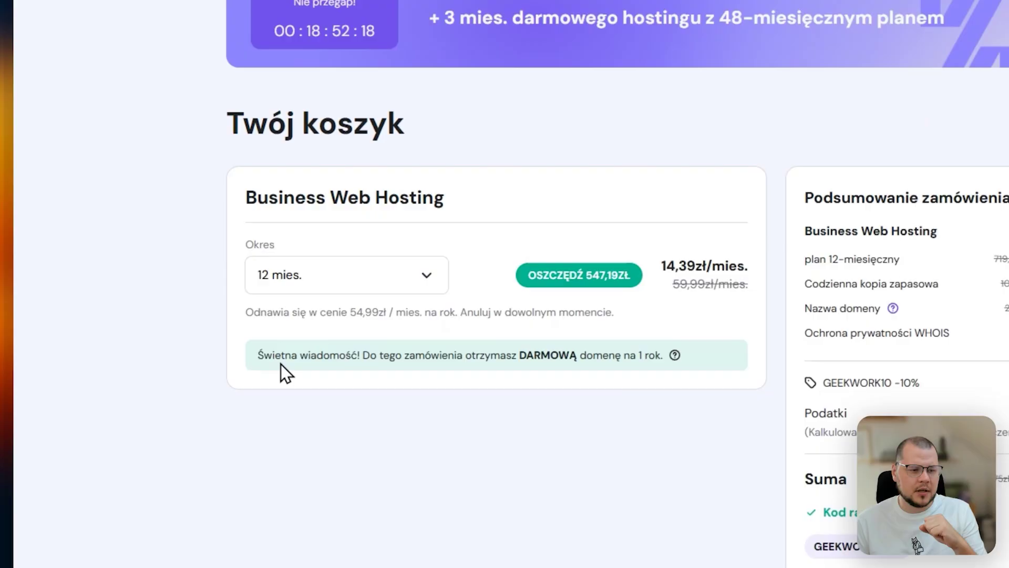
left_click_drag(243, 339, 518, 394)
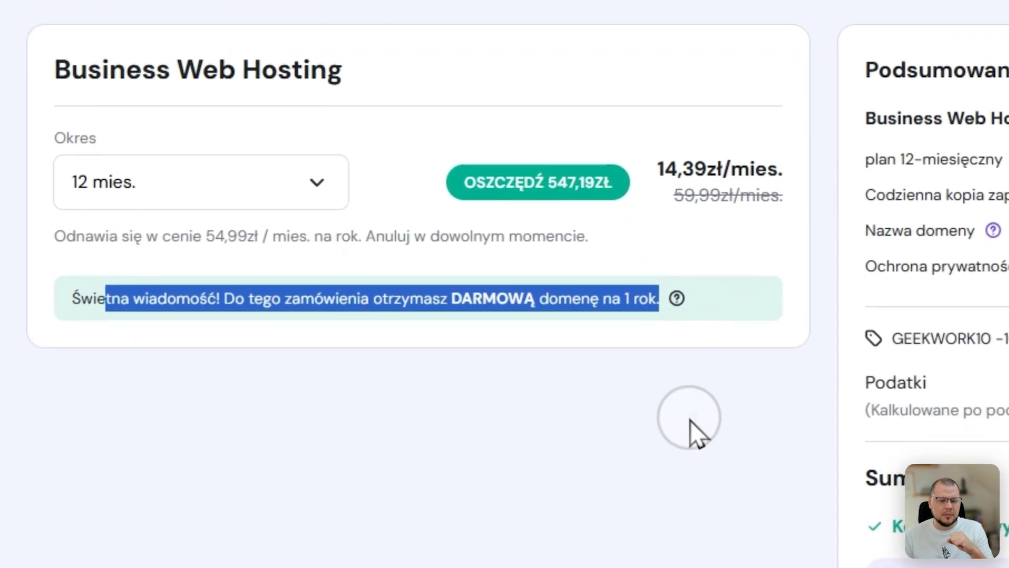
left_click(690, 421)
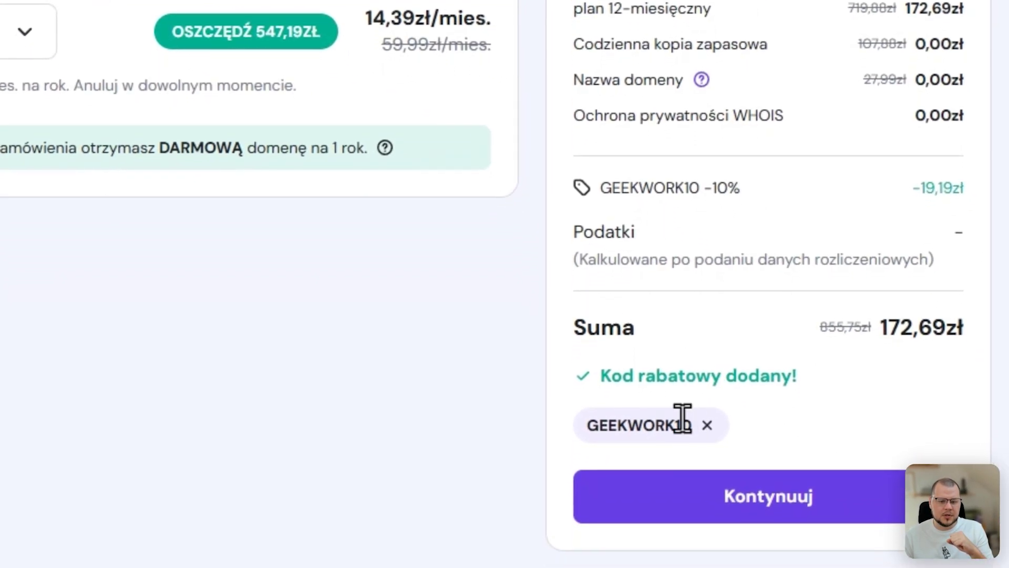
left_click_drag(588, 424, 693, 424)
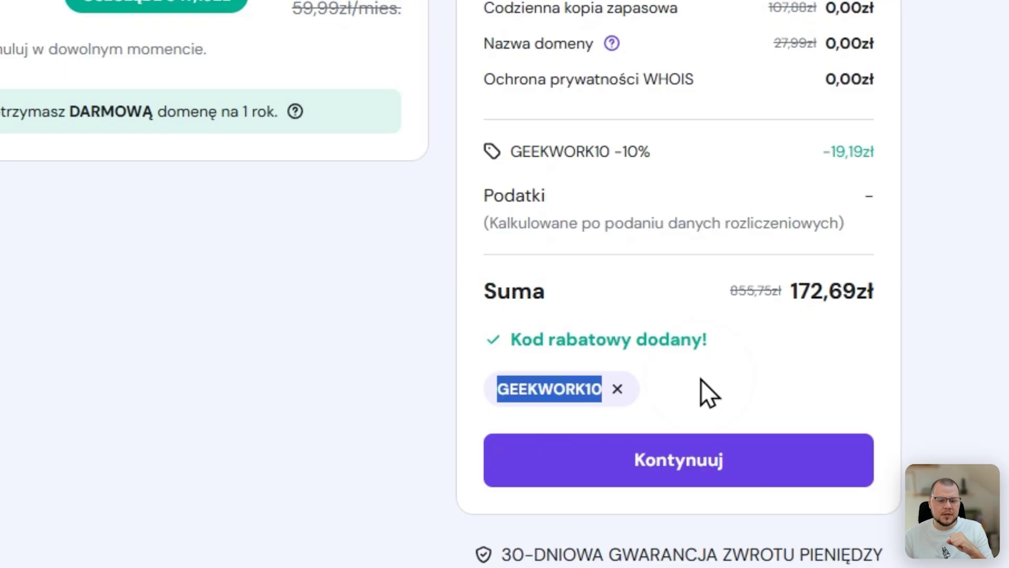
left_click(698, 379)
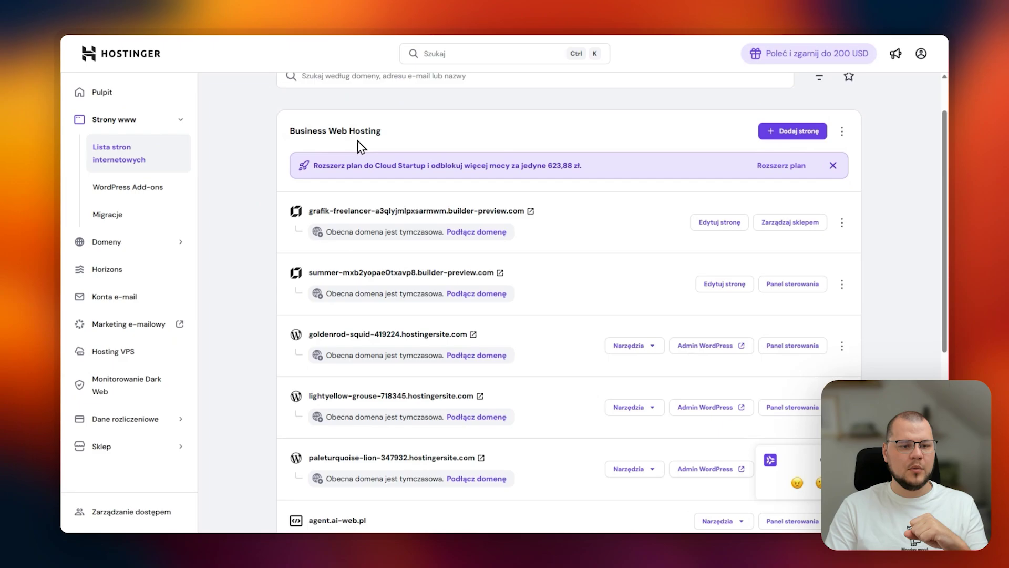
- Add a new site to the first Business Web Hosting plan in the website list, using Kreator stron www Hostinger
scroll(361, 146, "down", 6)
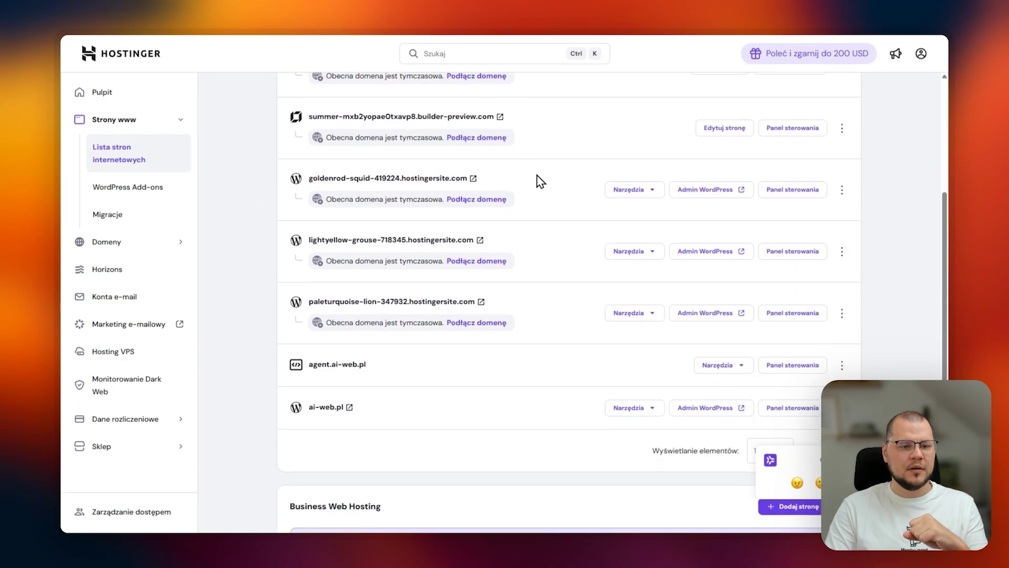
scroll(570, 451, "up", 6)
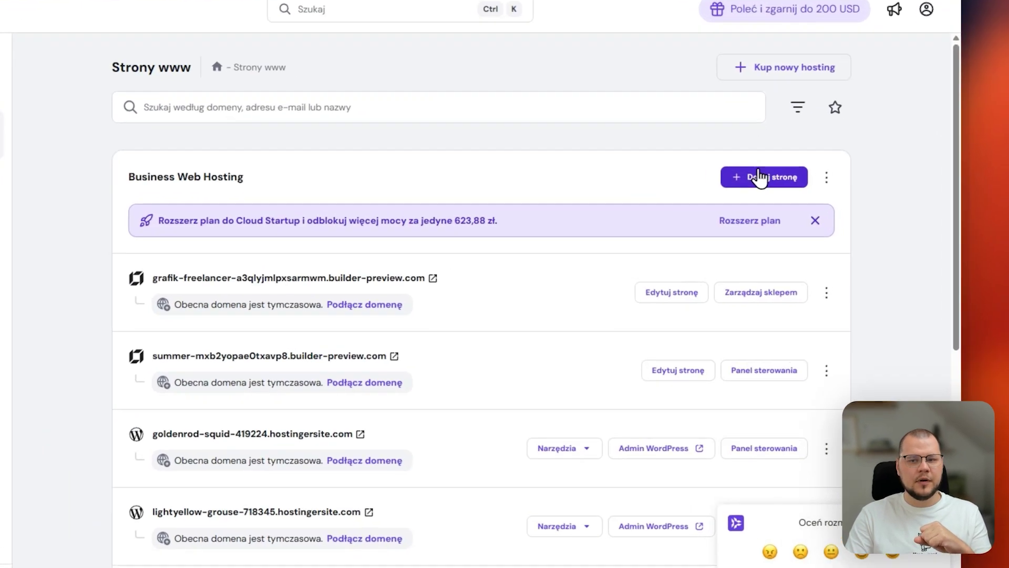
left_click(796, 187)
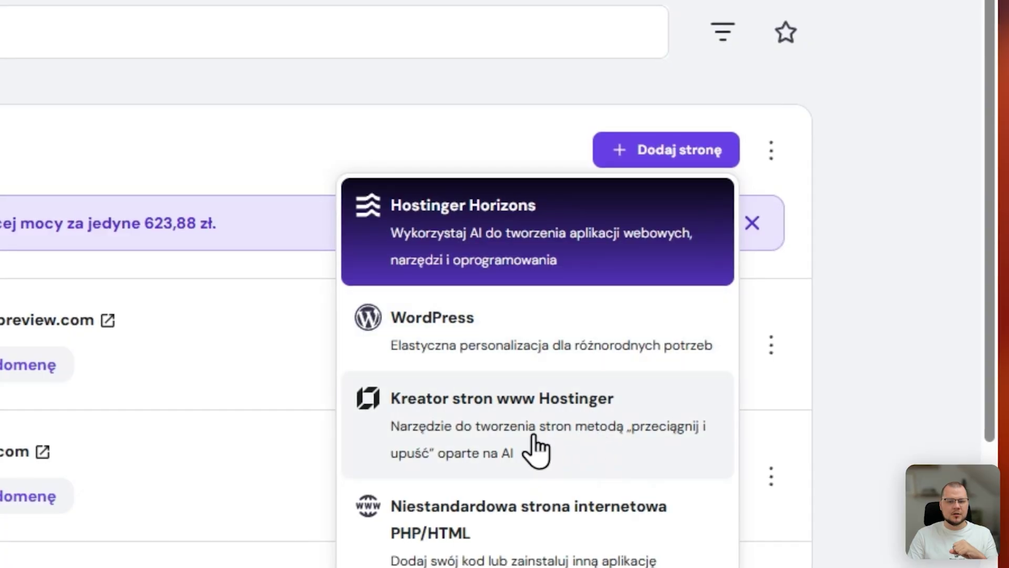
left_click(536, 444)
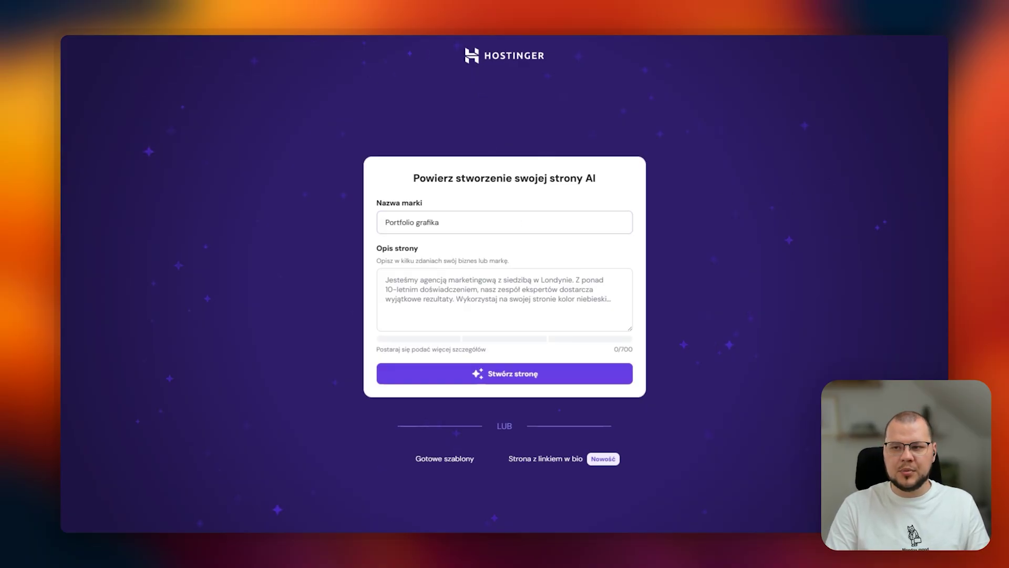
- Describe the Portfolio grafika site in Polish as a freelance graphic designer's portfolio with social media, packaging and advertising categories, client reviews and social links
type("Jestem freelancerem grafikiem, który chce pokazać swoje portfolio - z podziałem na kategorie - social media, opakowania, grafiki reklamowe. chcę zawrzeć sekcję z opiniami klientów, oraz wszystkimi linkami do moich social media.")
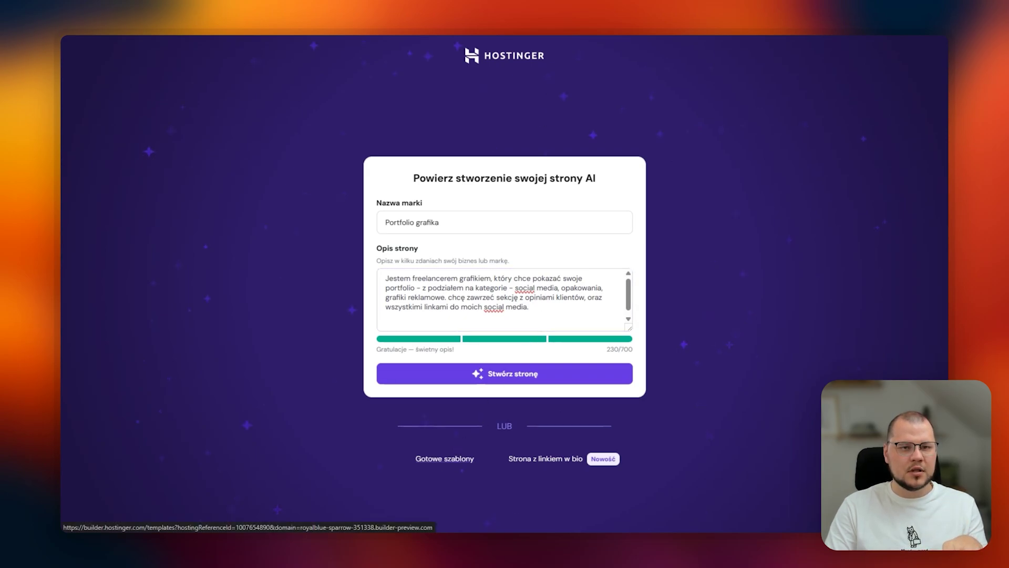
- Open the ready-made templates and browse those in the Portfolio category
left_click(505, 374)
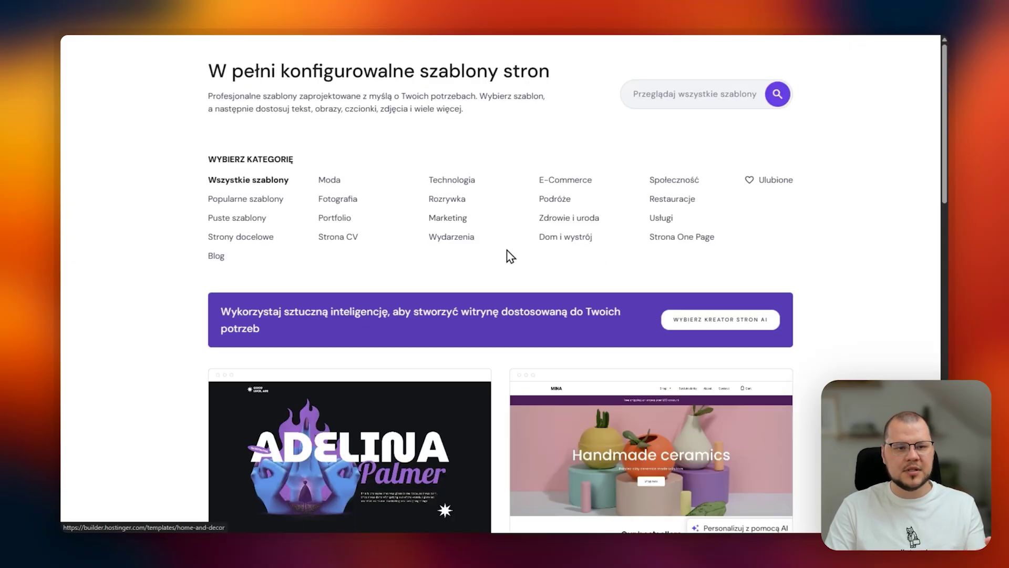
scroll(469, 284, "down", 2)
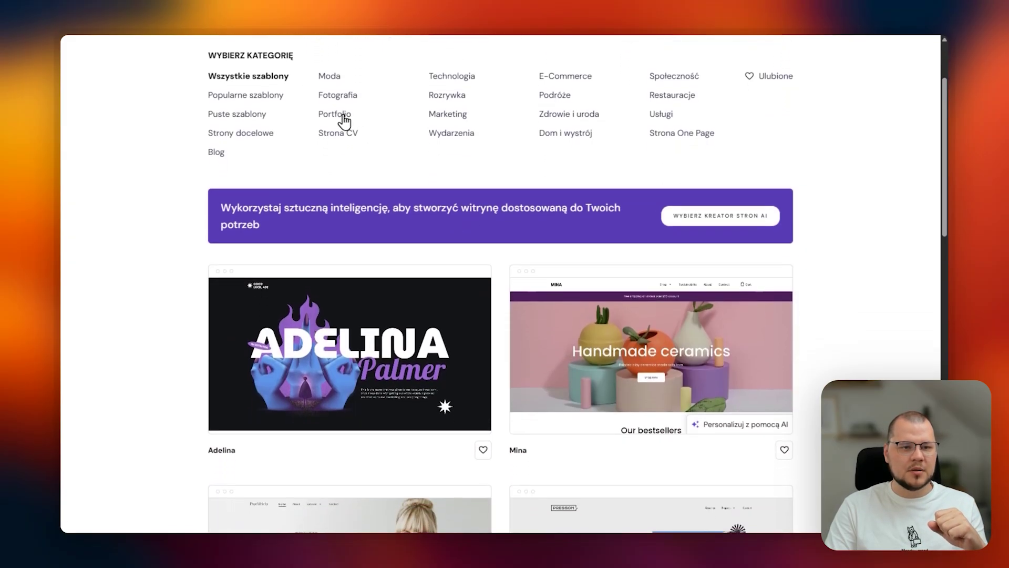
left_click(342, 117)
scroll(630, 275, "down", 4)
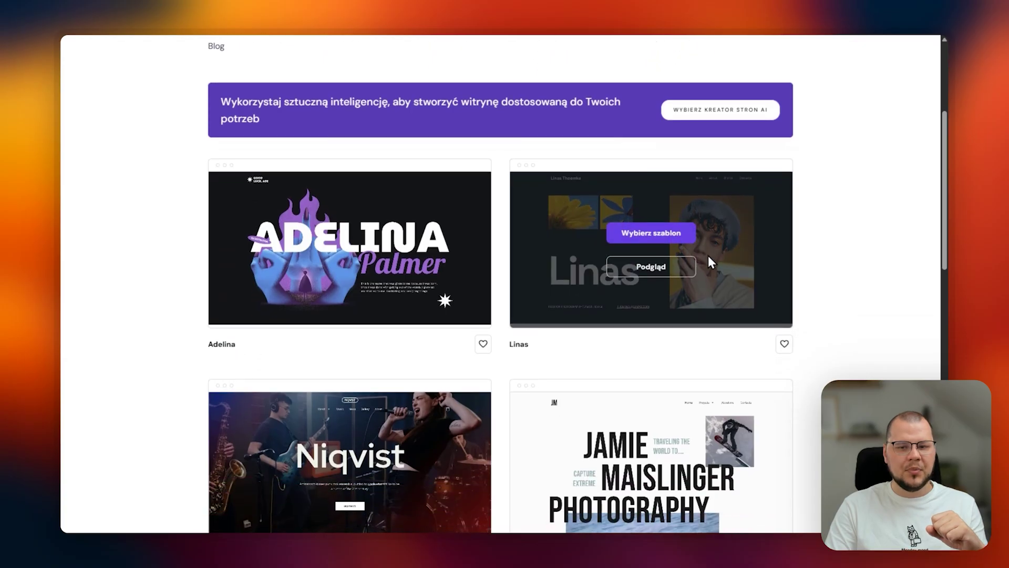
scroll(368, 308, "down", 4)
scroll(715, 295, "down", 4)
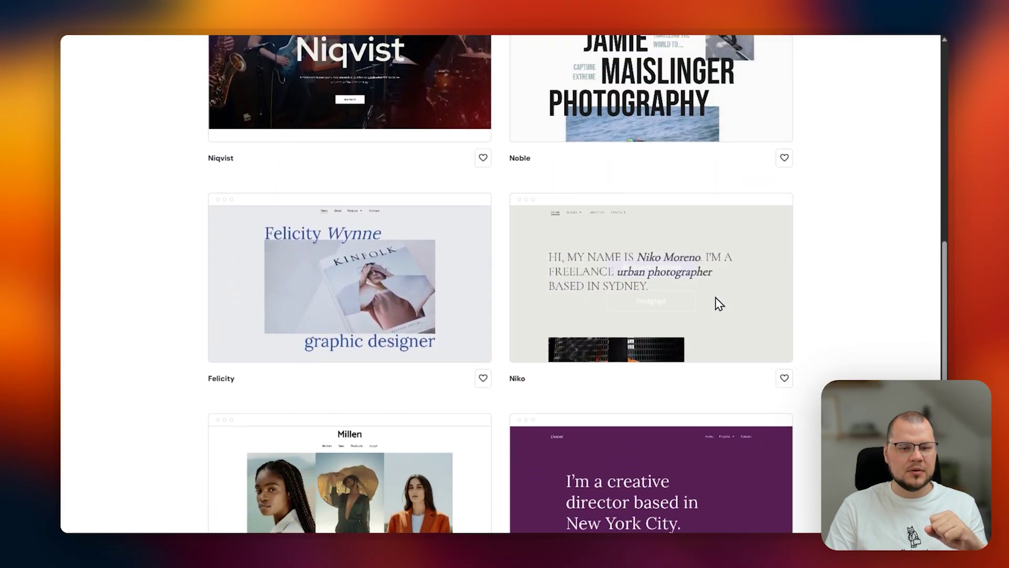
- Preview the Noble photography template and look through its home page sections
scroll(657, 294, "up", 3)
left_click(654, 272)
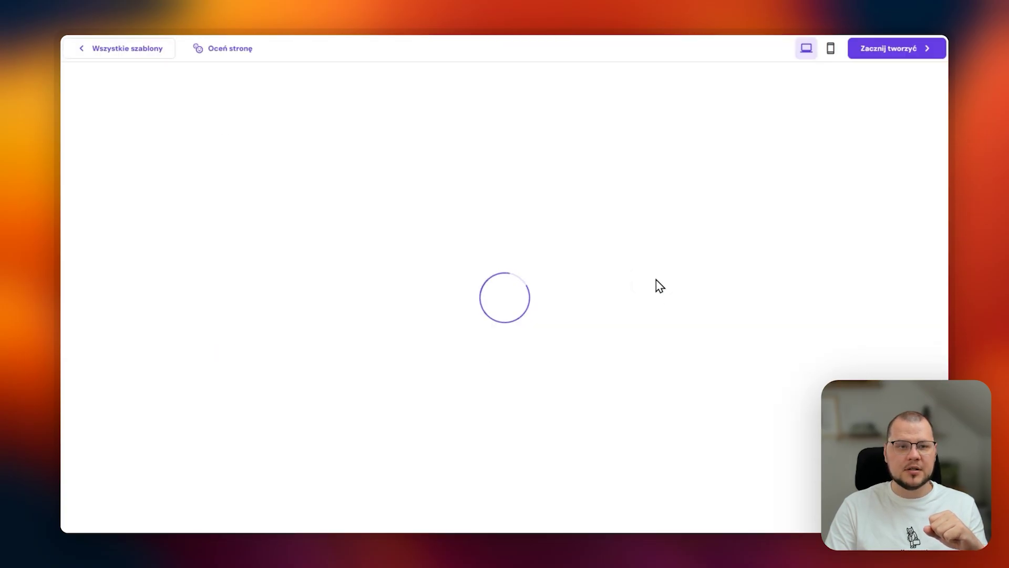
scroll(547, 268, "down", 5)
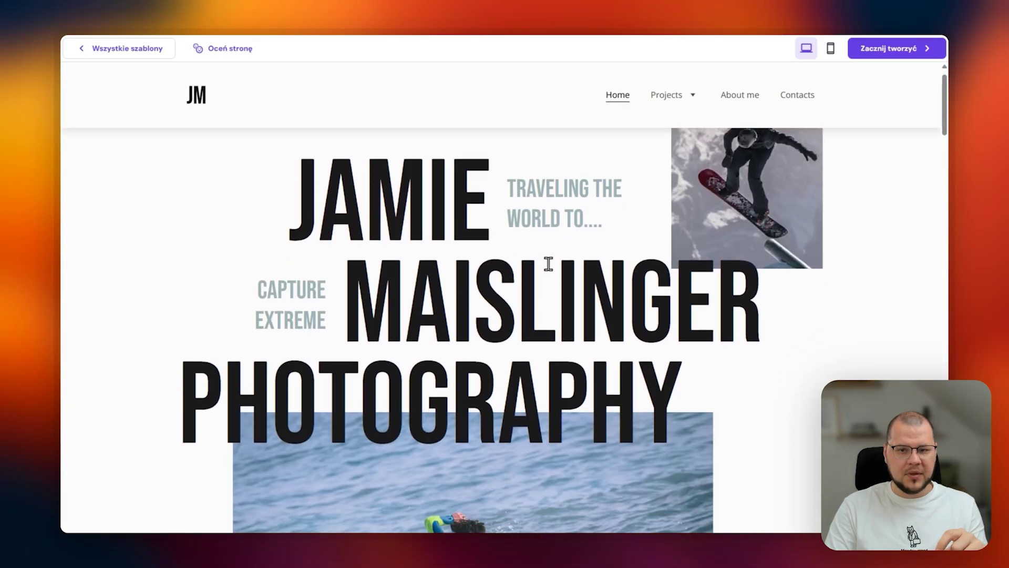
scroll(548, 264, "down", 15)
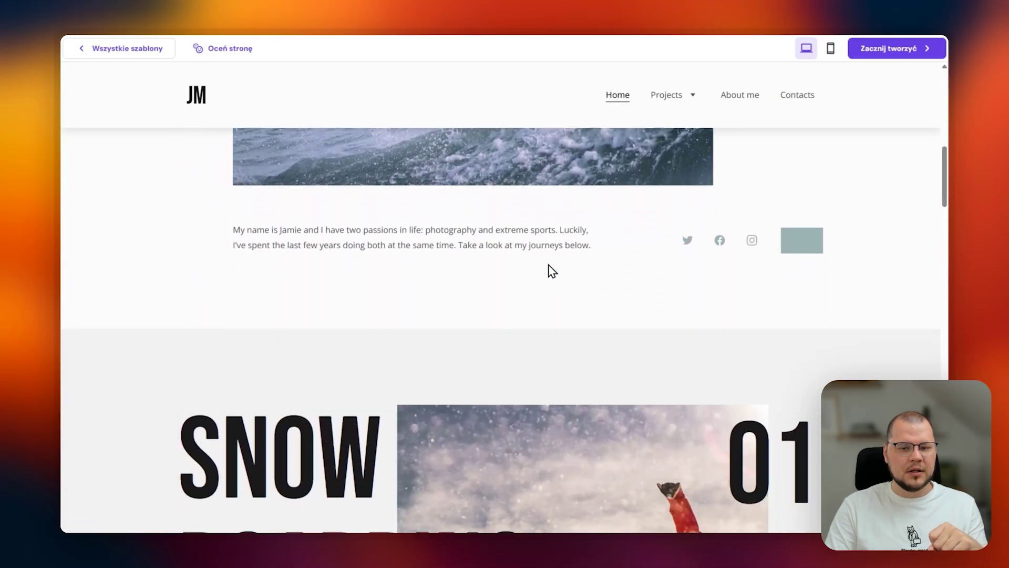
scroll(548, 264, "down", 10)
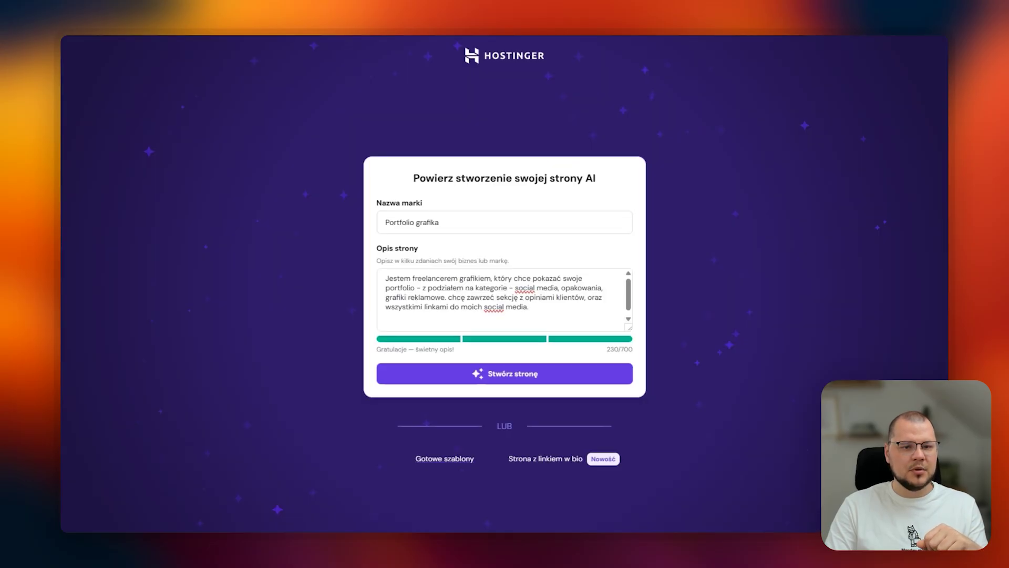
- Generate the Portfolio grafika site with AI from the entered description and review the sections of its home page
left_click(563, 374)
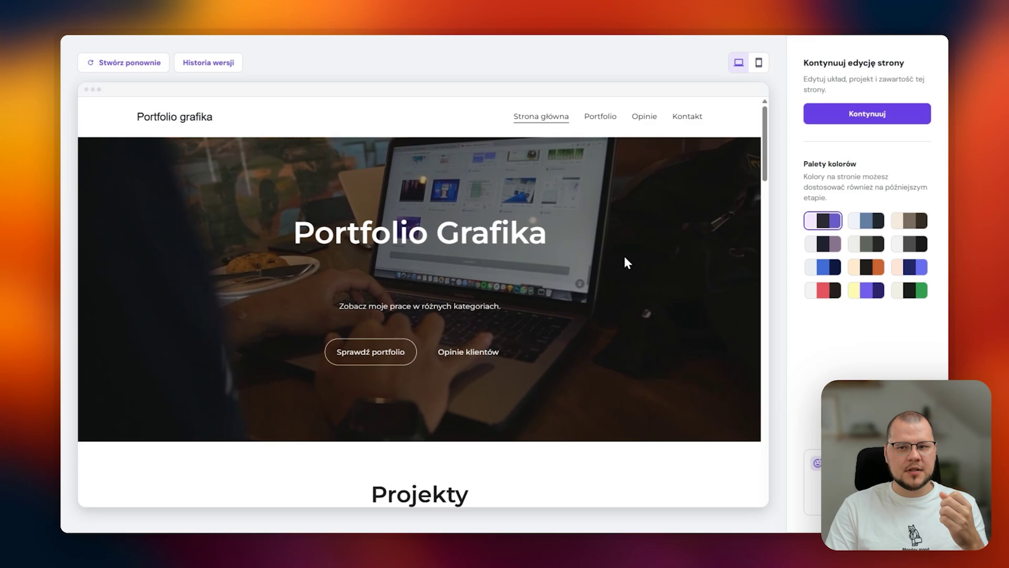
scroll(626, 263, "down", 10)
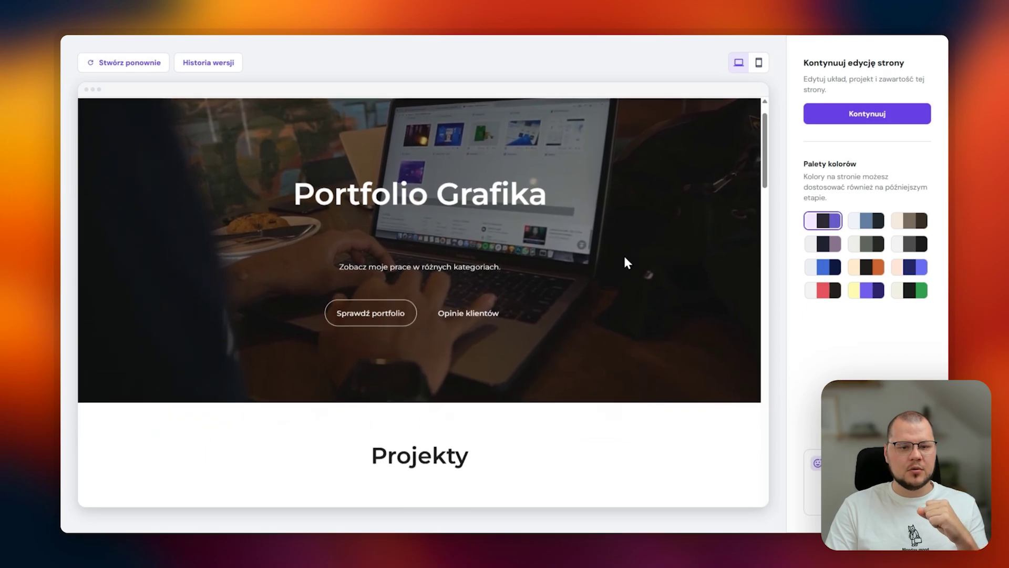
scroll(628, 262, "down", 9)
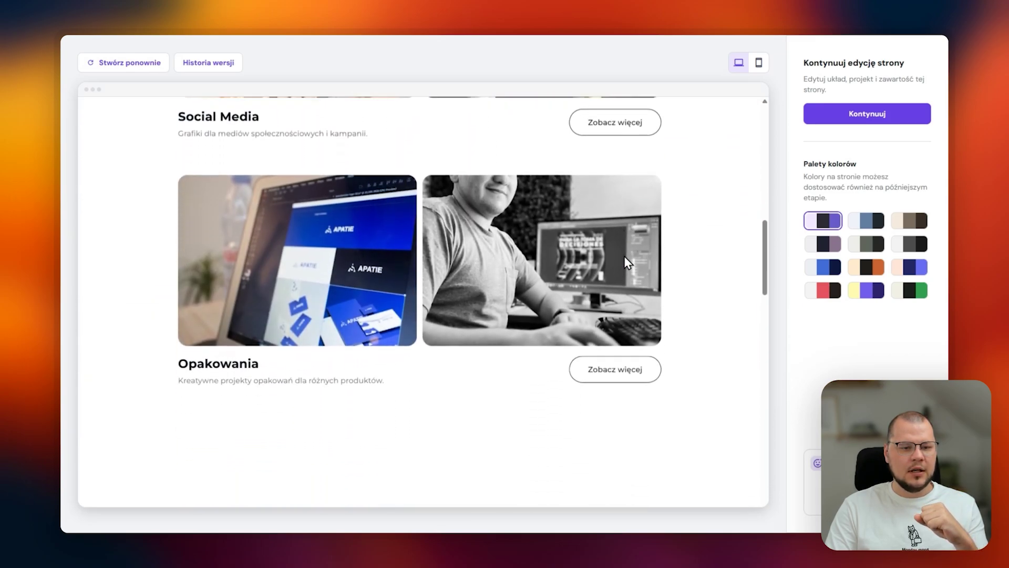
scroll(628, 263, "down", 10)
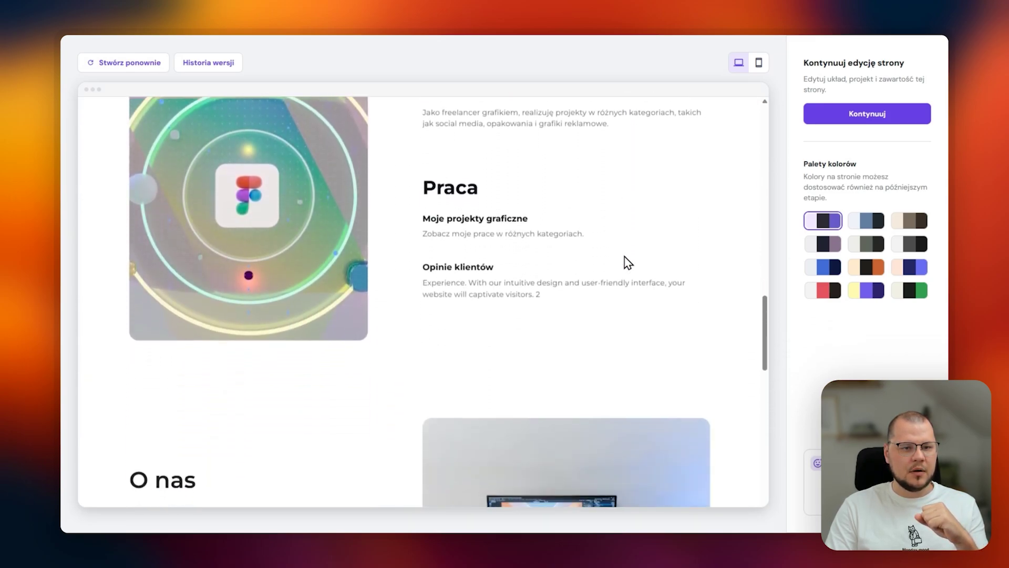
scroll(626, 263, "down", 5)
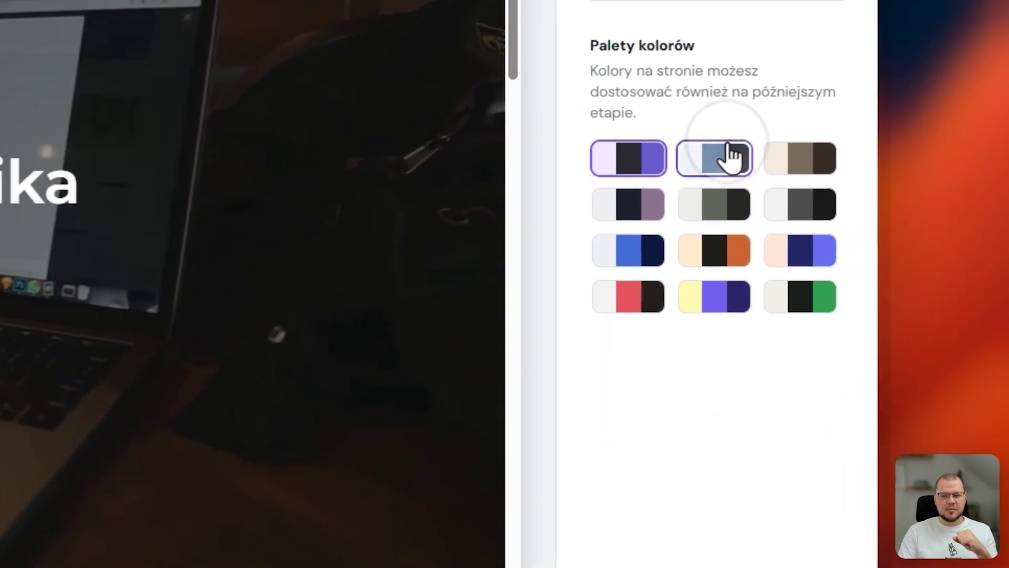
- Apply the pale, slate-blue and near-black colour palette to the generated site and continue to editing it
left_click(814, 199)
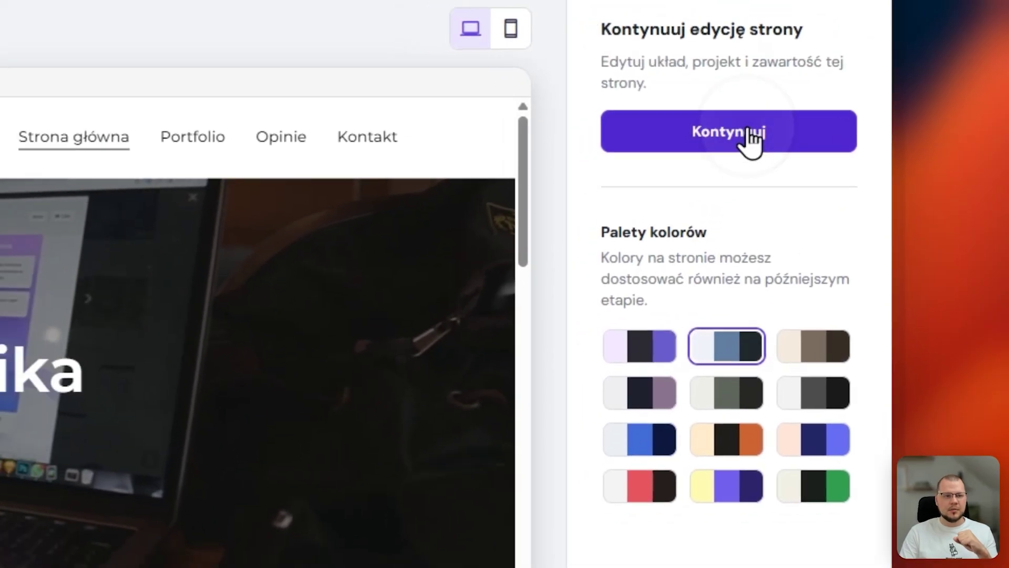
left_click(729, 138)
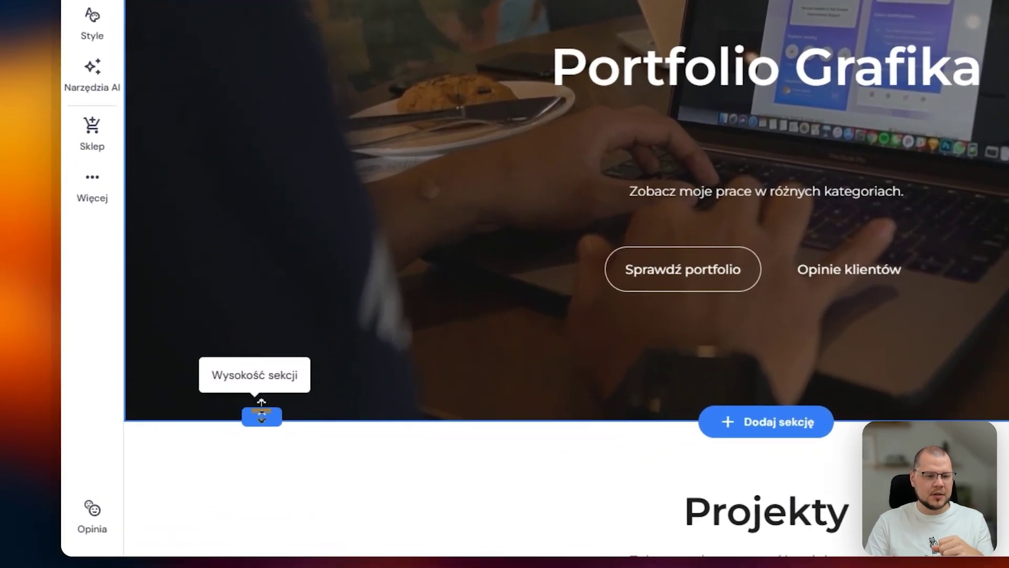
- Adjust the height of the Portfolio Grafika hero section by moving its lower edge
left_click_drag(192, 442, 195, 491)
left_click_drag(324, 437, 383, 406)
scroll(613, 227, "down", 5)
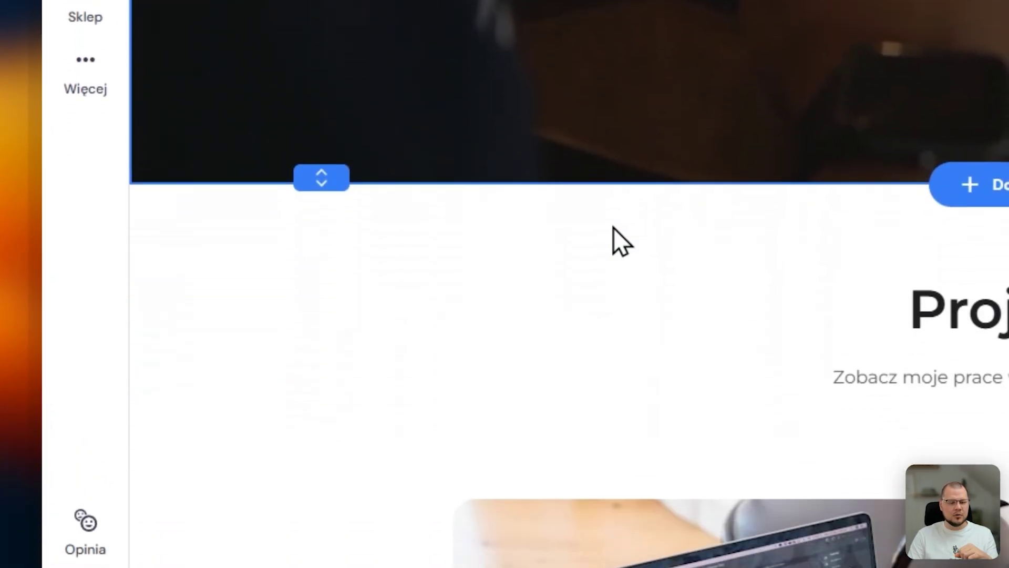
- Look through the Projekty section, selecting the Social Media heading, its description and the Zobacz więcej button
scroll(614, 228, "down", 10)
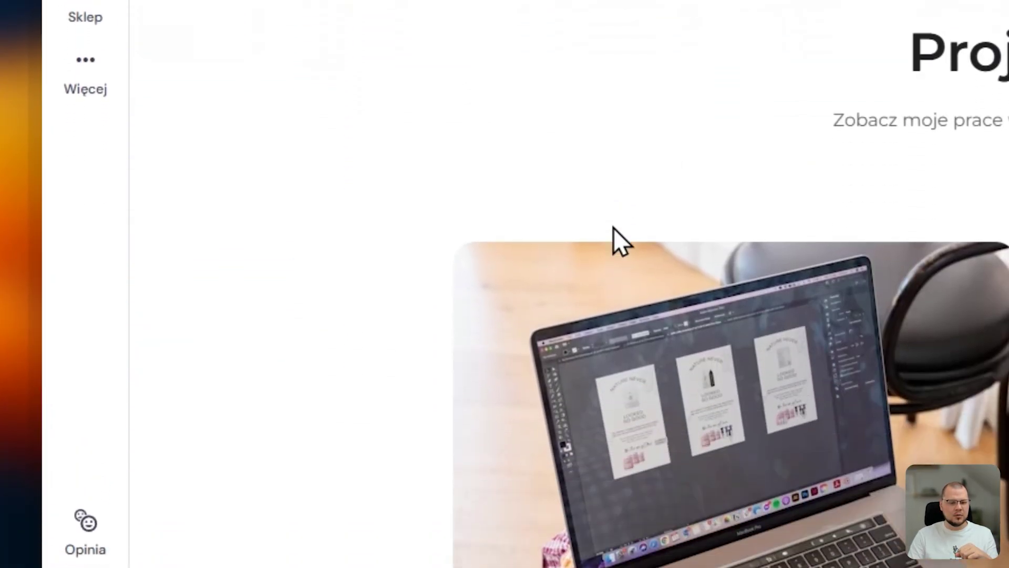
left_click(610, 229)
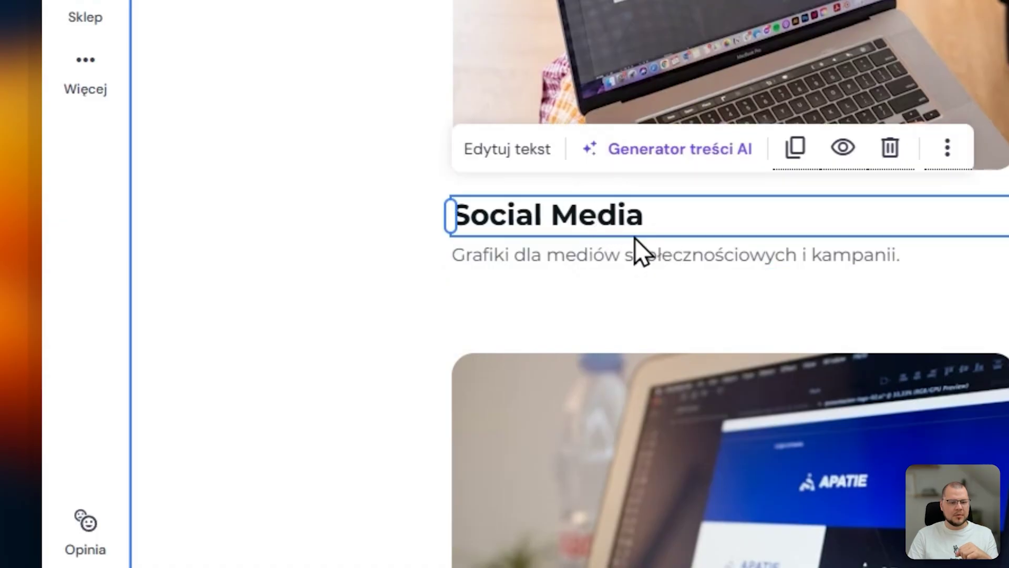
left_click(683, 255)
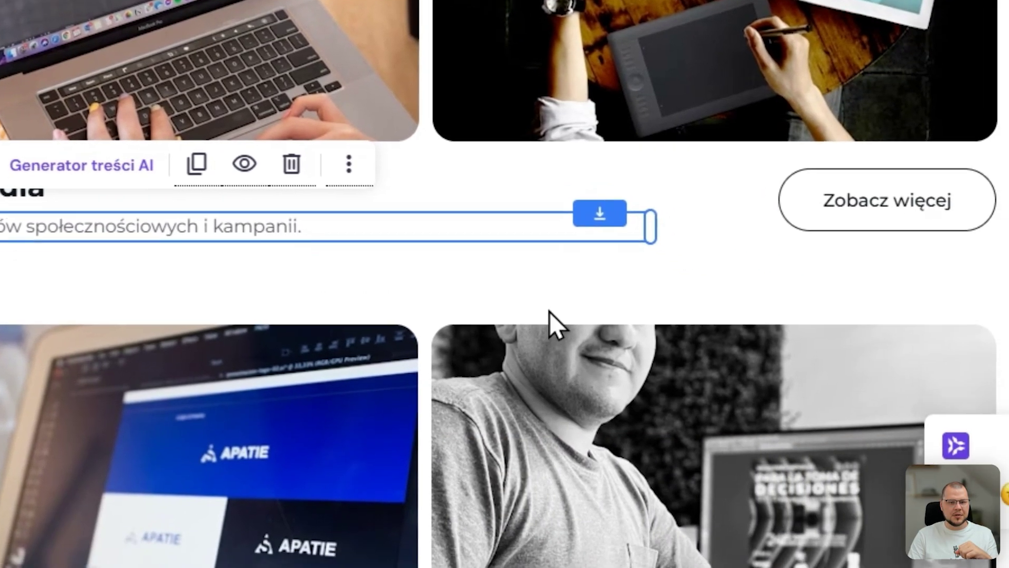
left_click(893, 202)
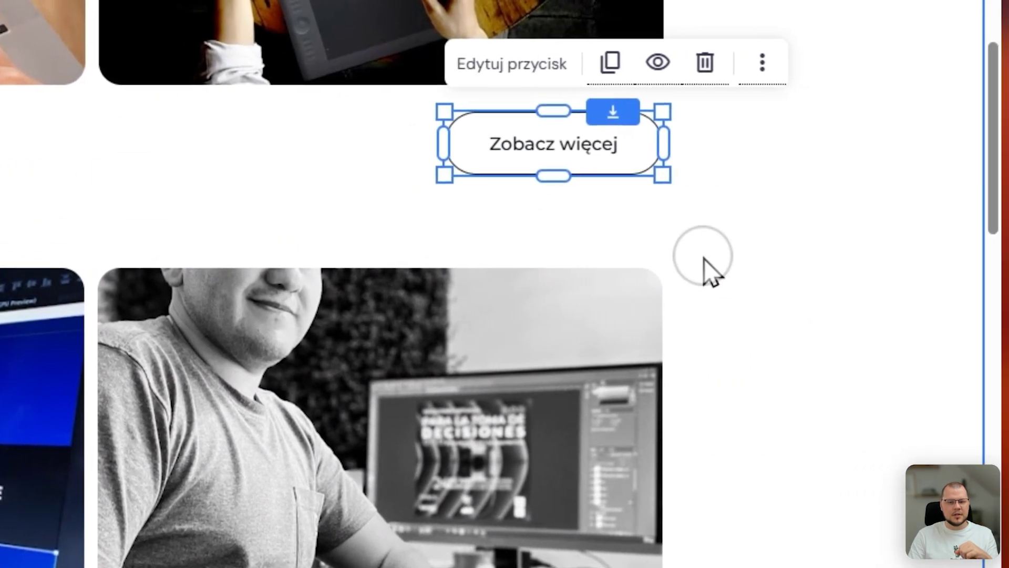
left_click(705, 257)
- Open the AI image generator for the image beside Doświadczenie zawodowe and close it without generating anything
scroll(704, 295, "down", 10)
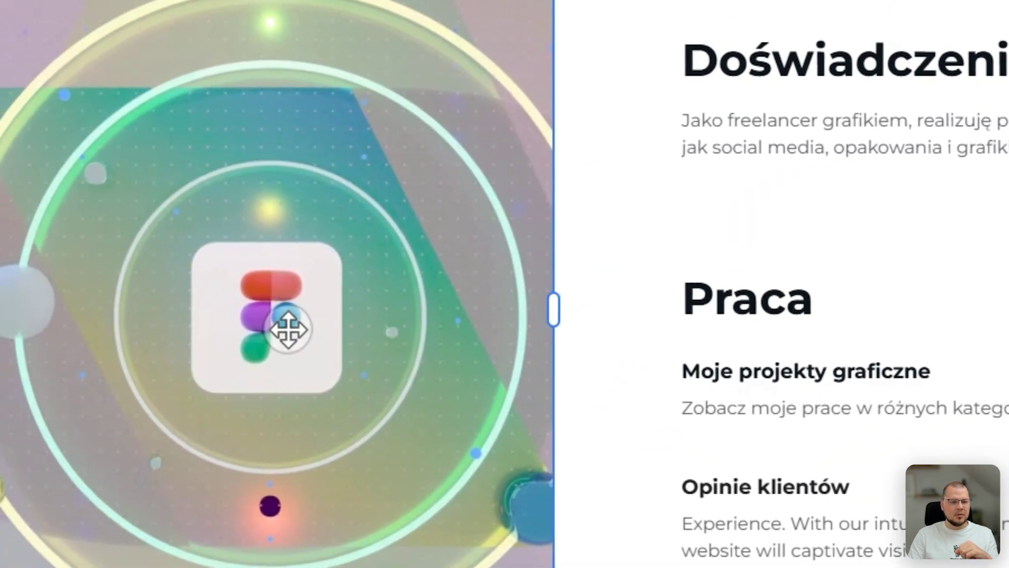
left_click(299, 143)
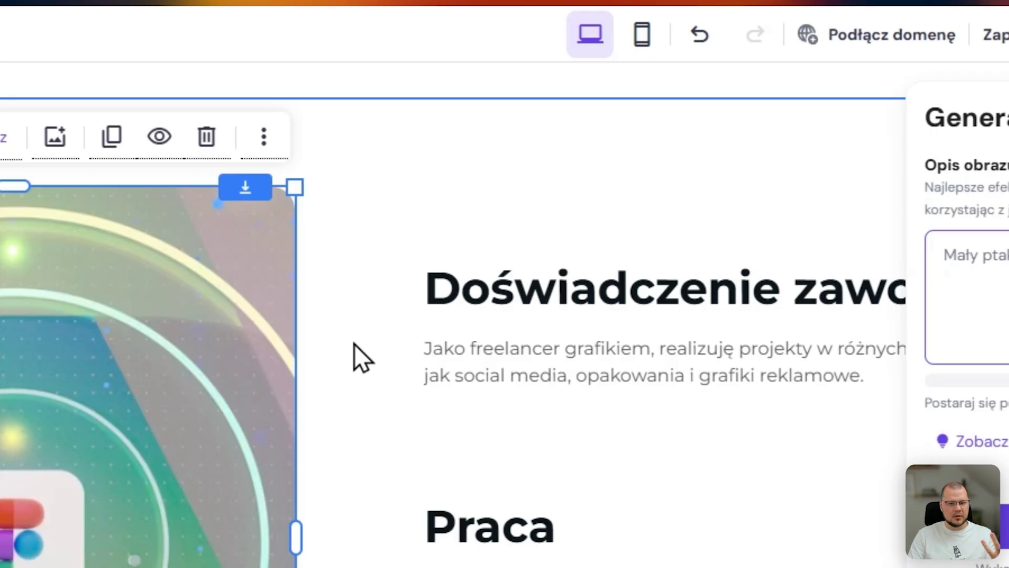
left_click(848, 114)
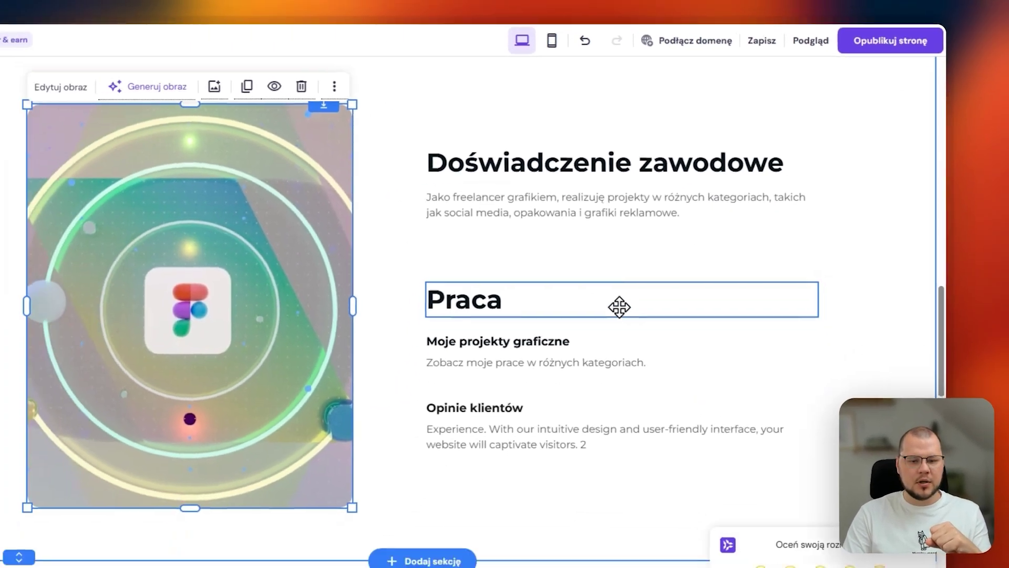
- Add the Get in touch contact form section with the dark patterned background directly above the Kontakt footer
scroll(620, 306, "down", 15)
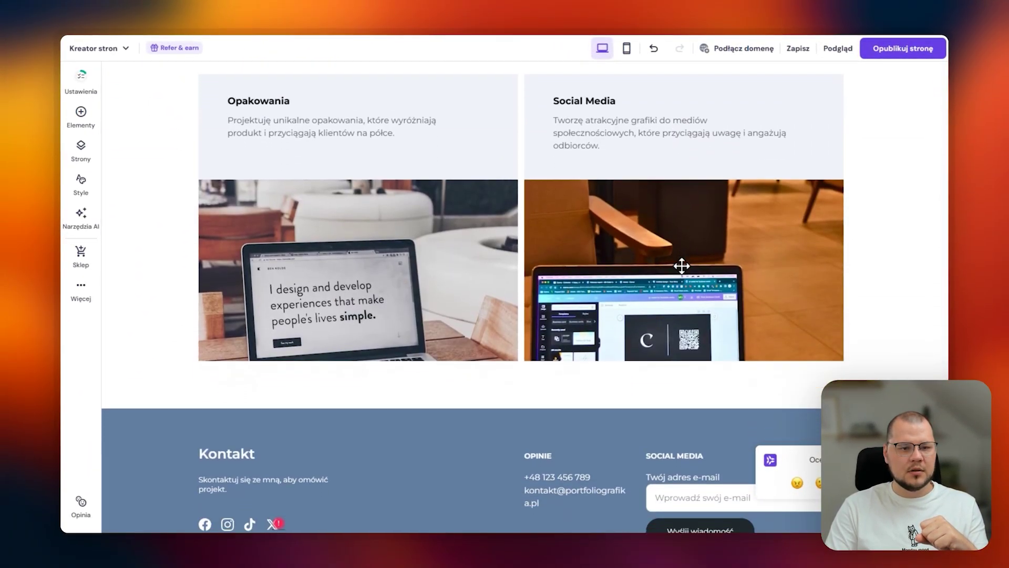
scroll(711, 334, "down", 3)
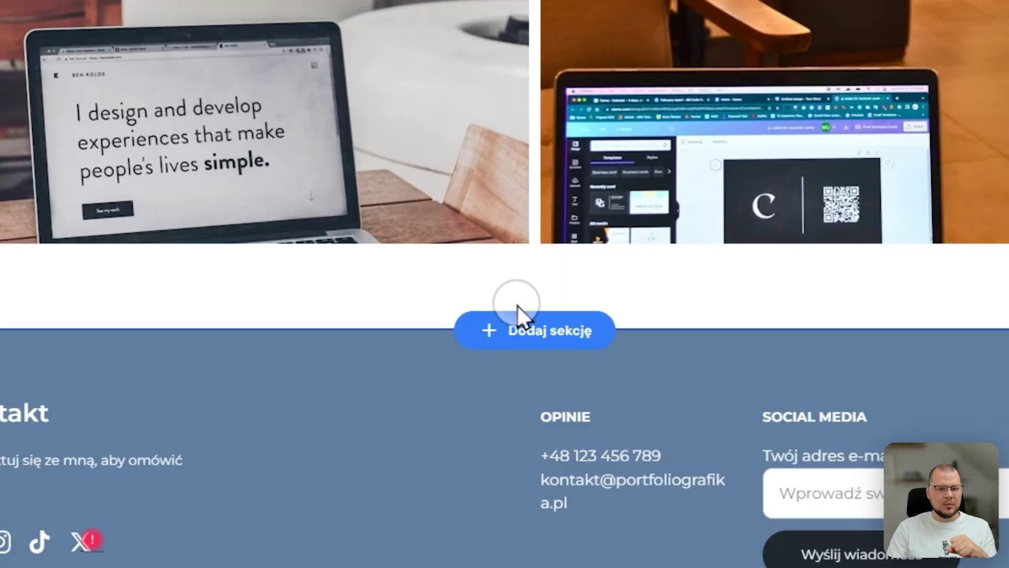
left_click(536, 342)
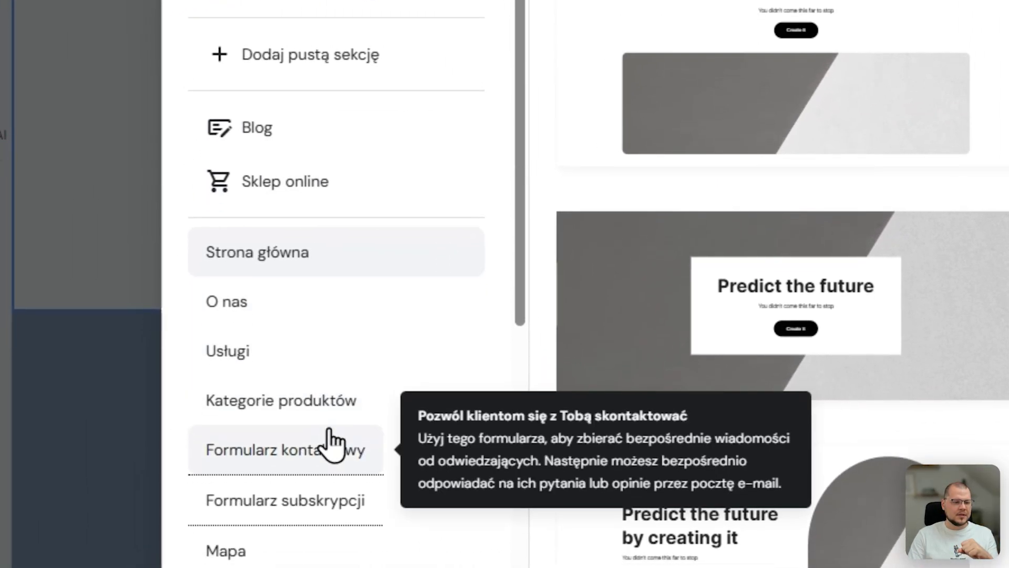
left_click(329, 442)
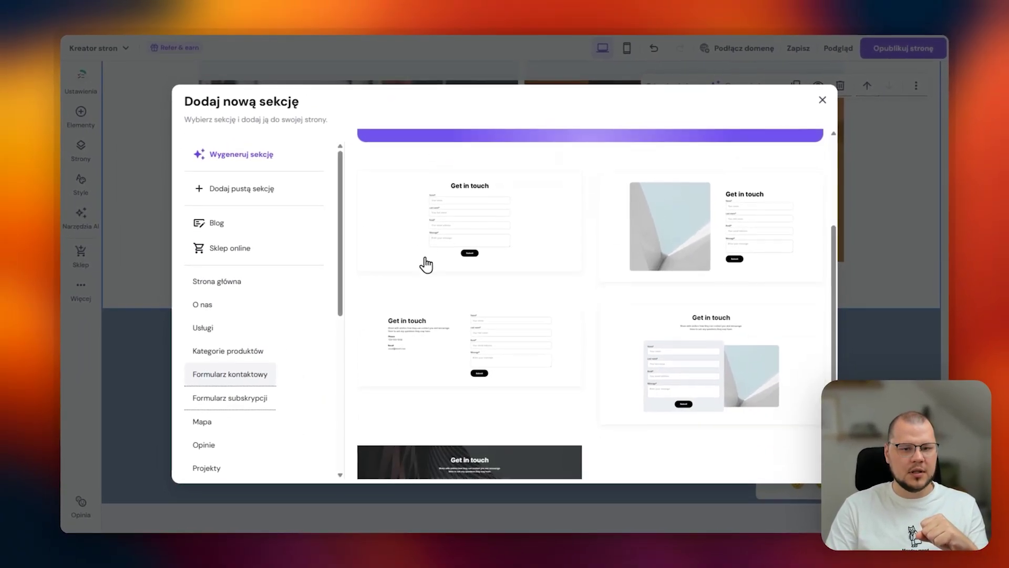
scroll(642, 371, "down", 2)
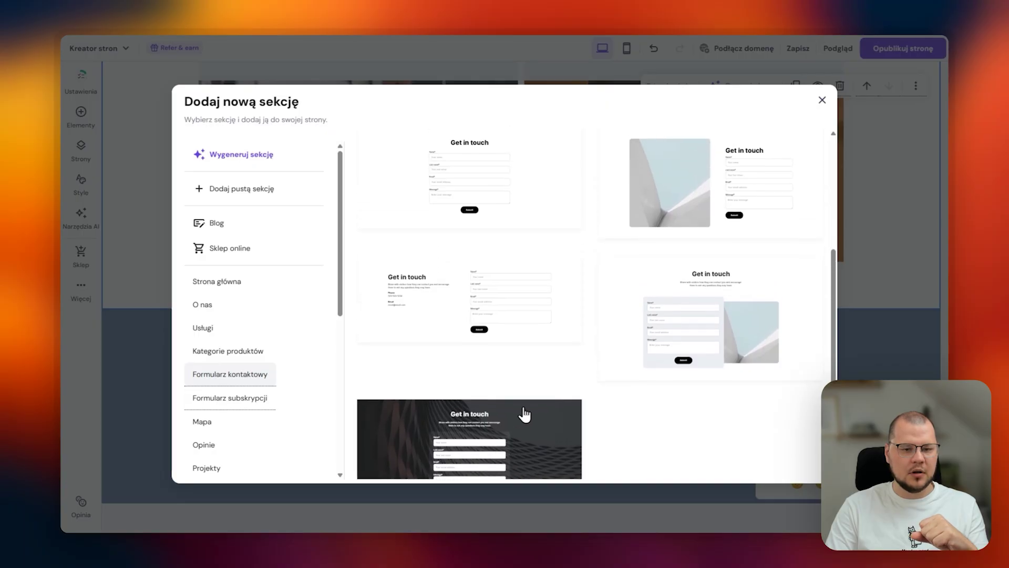
scroll(524, 413, "down", 2)
left_click(531, 420)
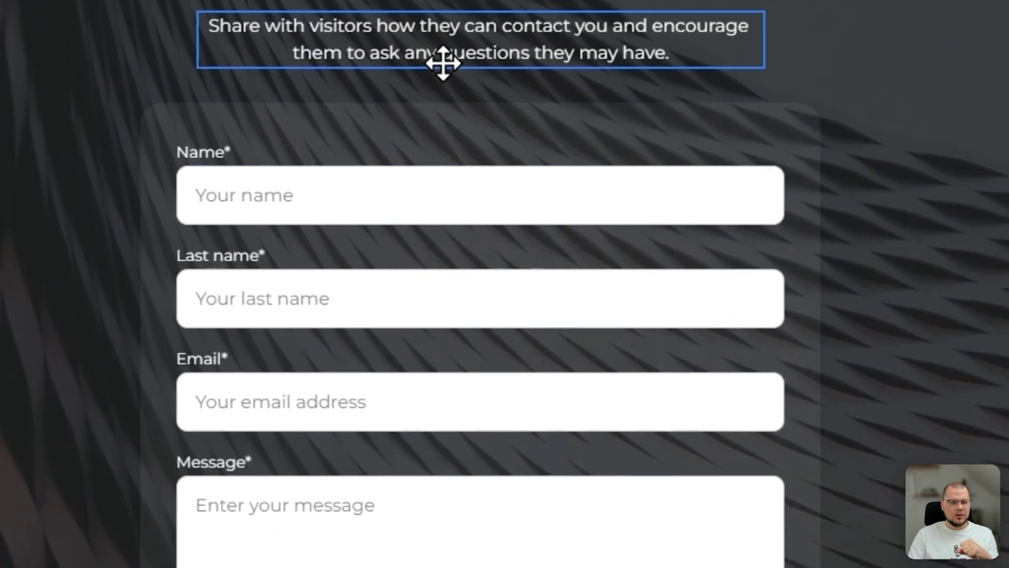
- Open the new contact form's settings and review its general options, including the form name and notification e-mail
left_click(528, 190)
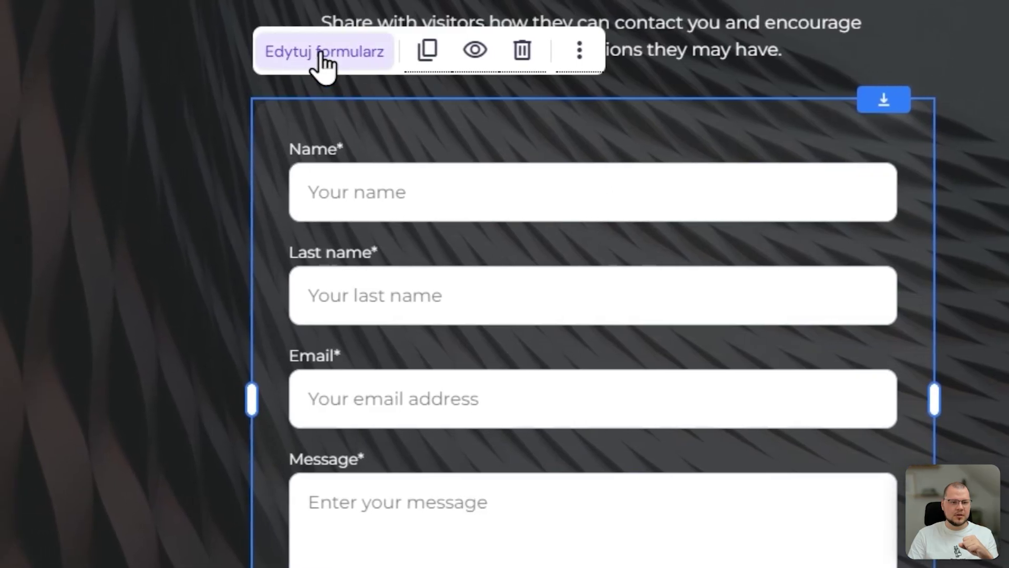
left_click(208, 50)
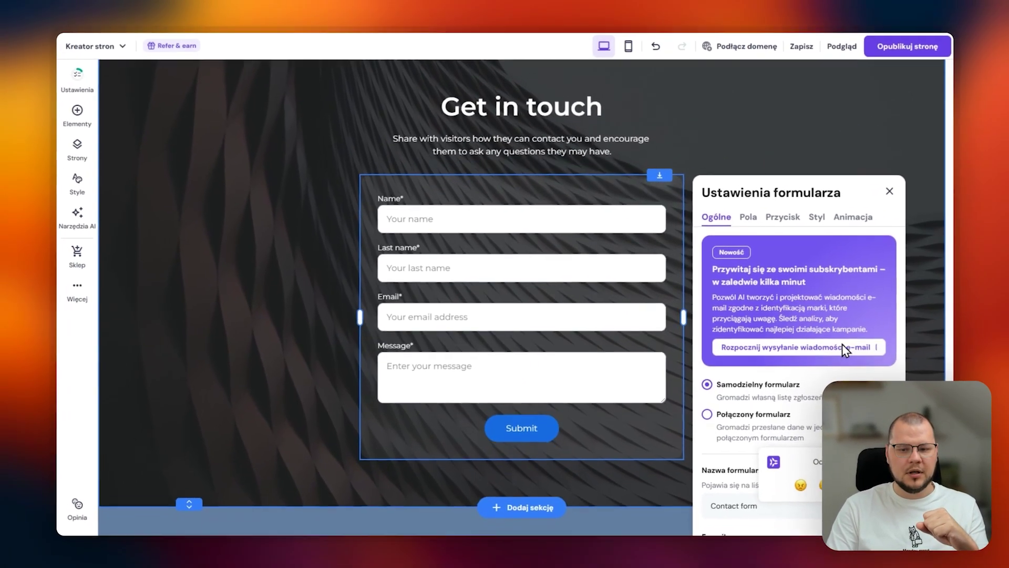
scroll(831, 352, "down", 5)
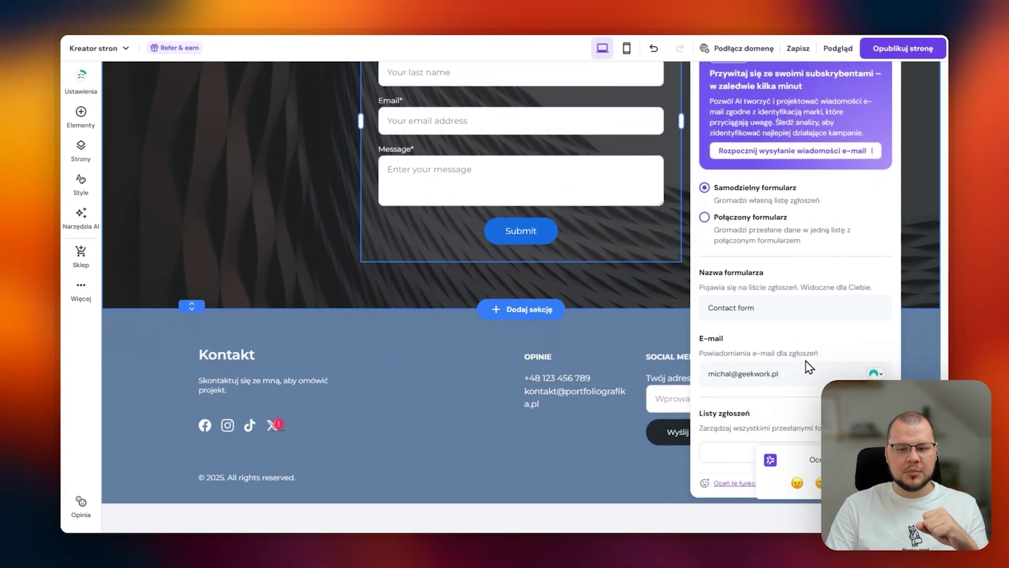
scroll(783, 356, "up", 3)
- Set the contact form's Name field placeholder to "Twoje imię" and its label to "Wpisz imię"
left_click(755, 192)
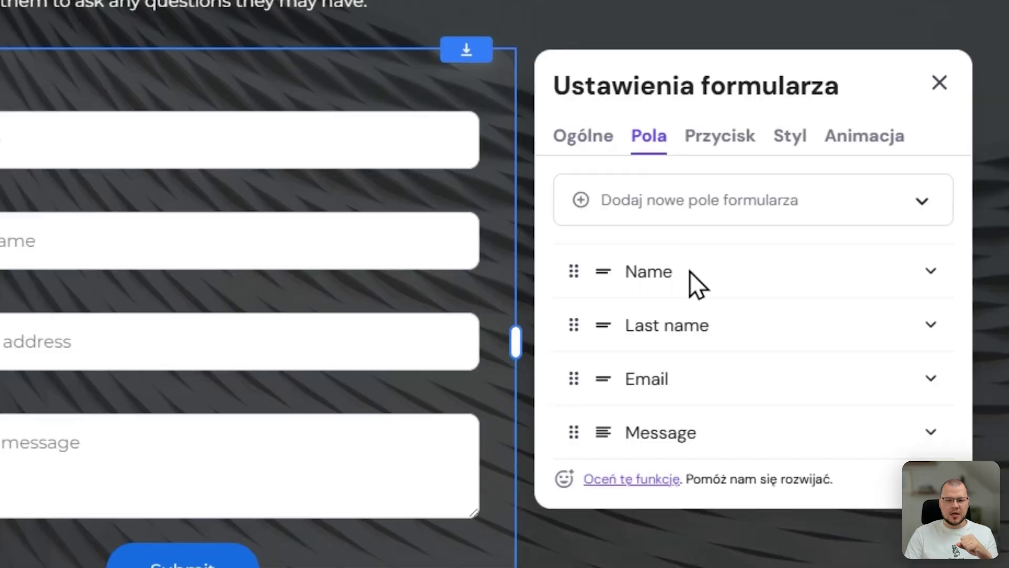
left_click(654, 83)
left_click(689, 218)
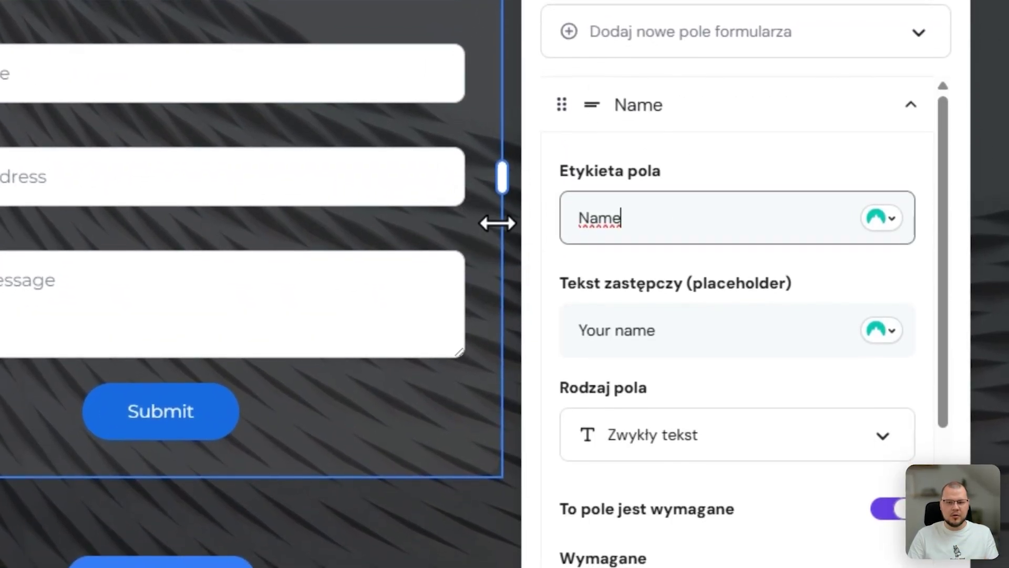
left_click(711, 337)
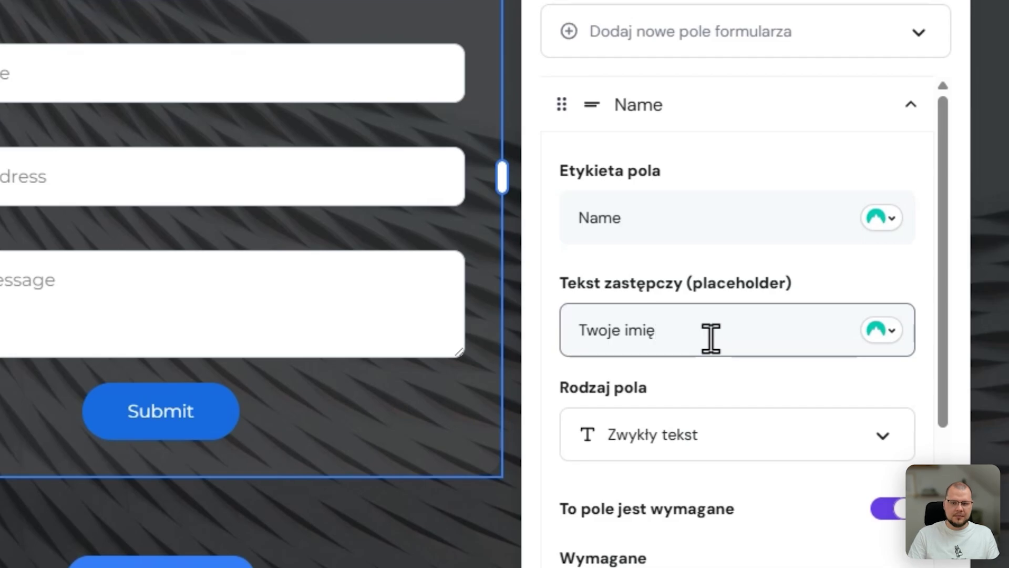
double_click(680, 223)
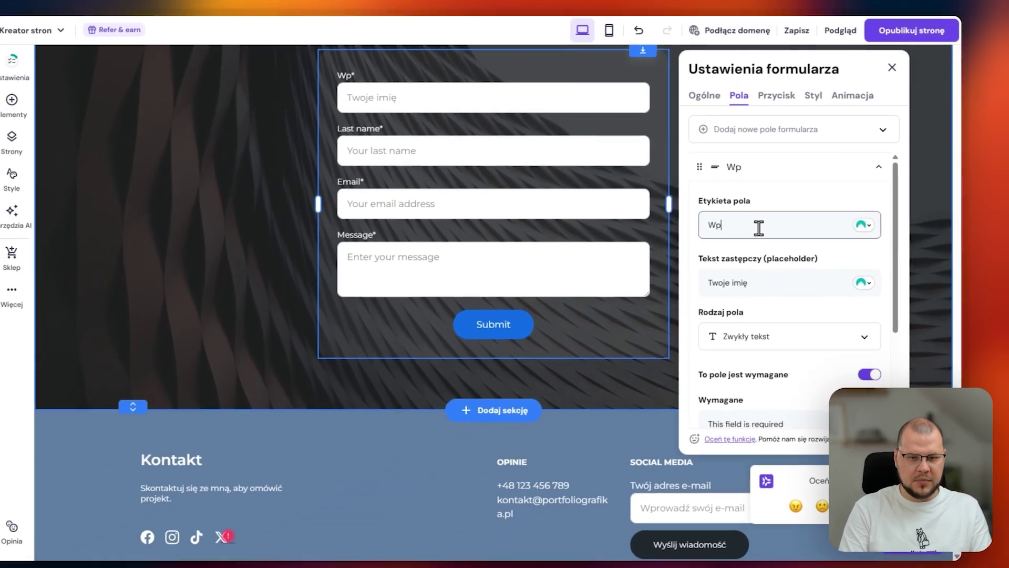
type("isz imię")
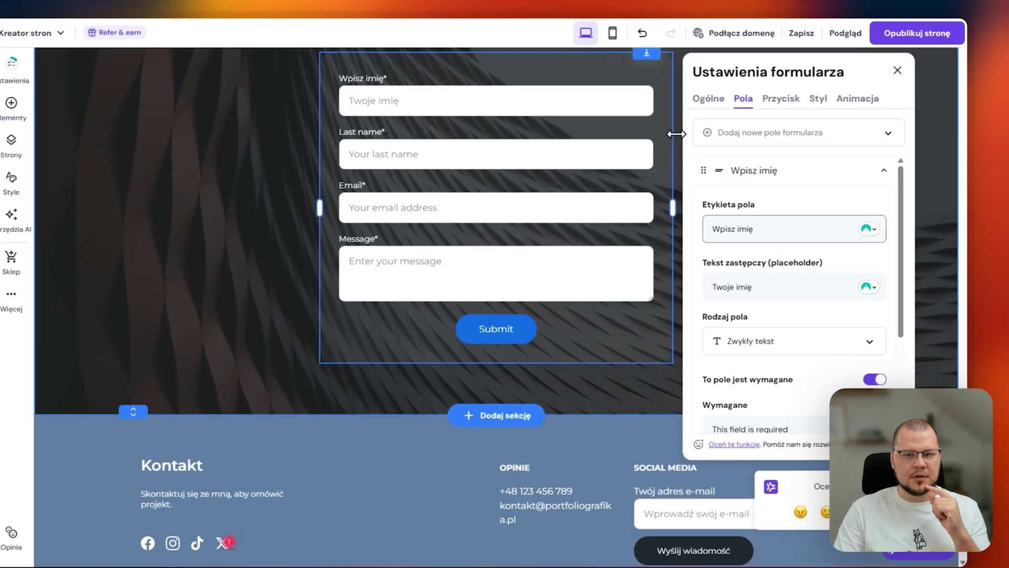
left_click(725, 174)
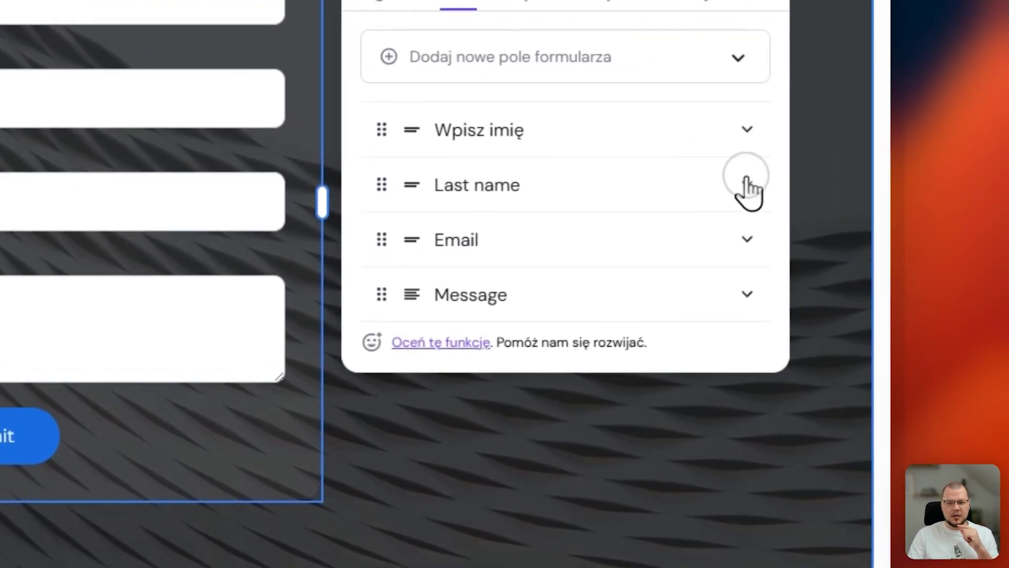
- Delete the Last name field from the contact form
left_click(746, 181)
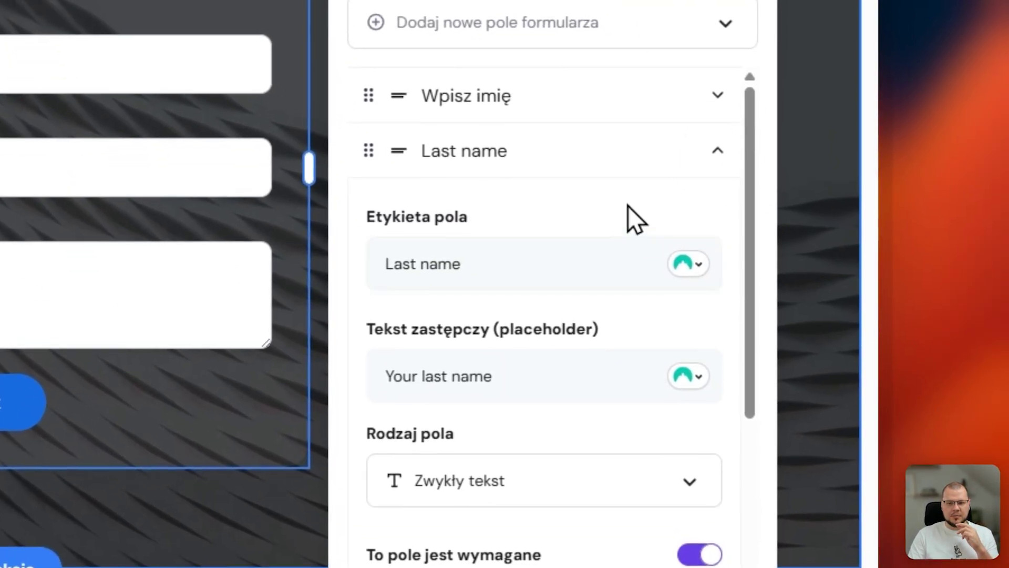
scroll(628, 221, "down", 3)
scroll(493, 388, "down", 3)
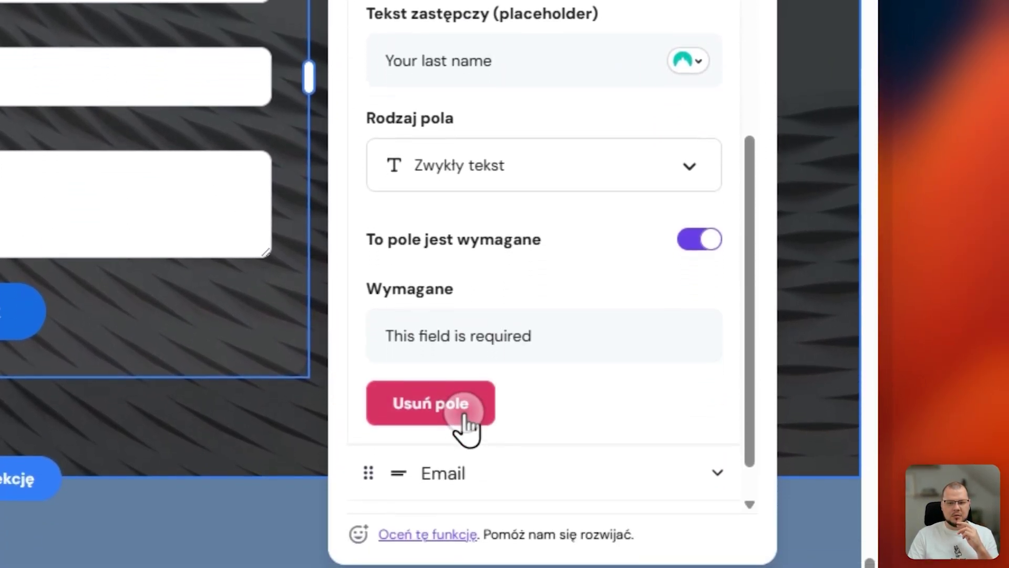
left_click(463, 413)
- Look through the Message field's label, placeholder and required settings, and close the form settings
left_click(488, 126)
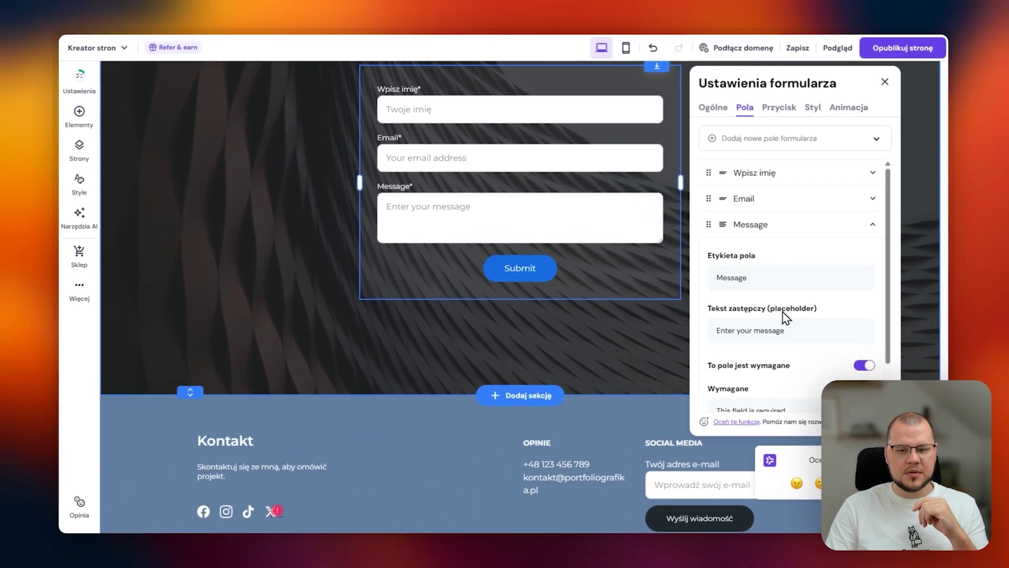
scroll(787, 318, "down", 2)
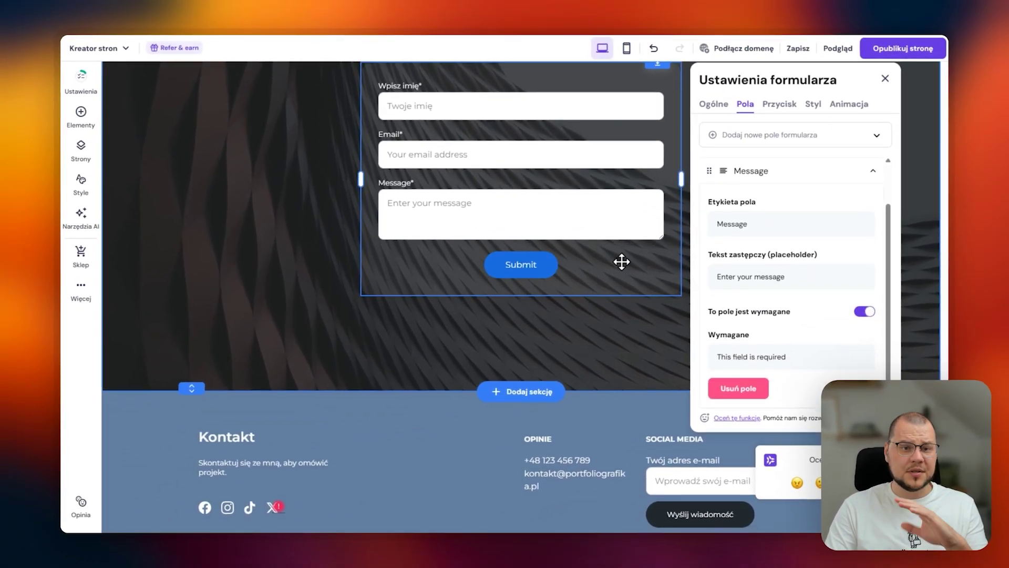
scroll(622, 261, "down", 1)
scroll(750, 241, "up", 3)
scroll(578, 383, "up", 5)
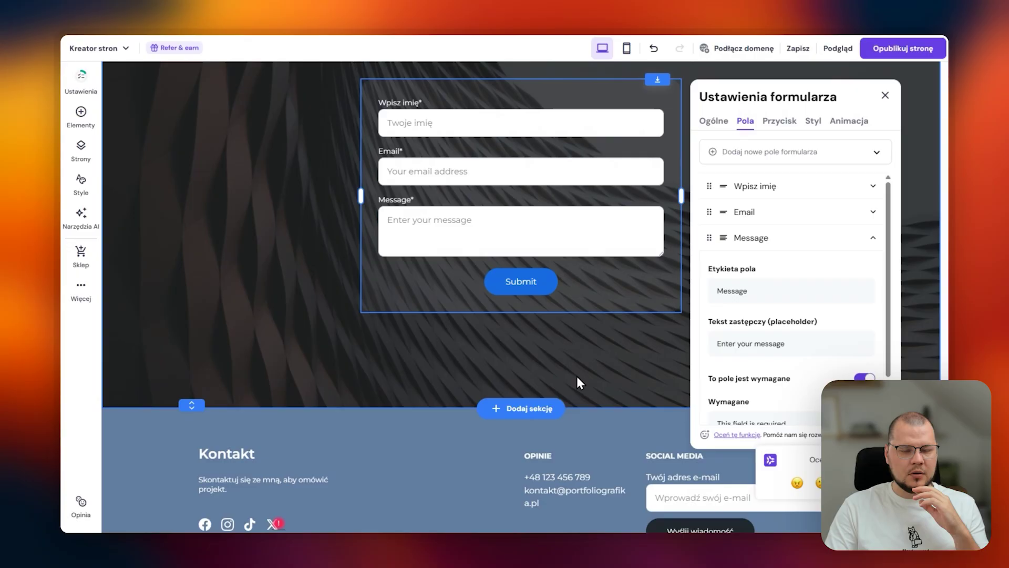
left_click(608, 456)
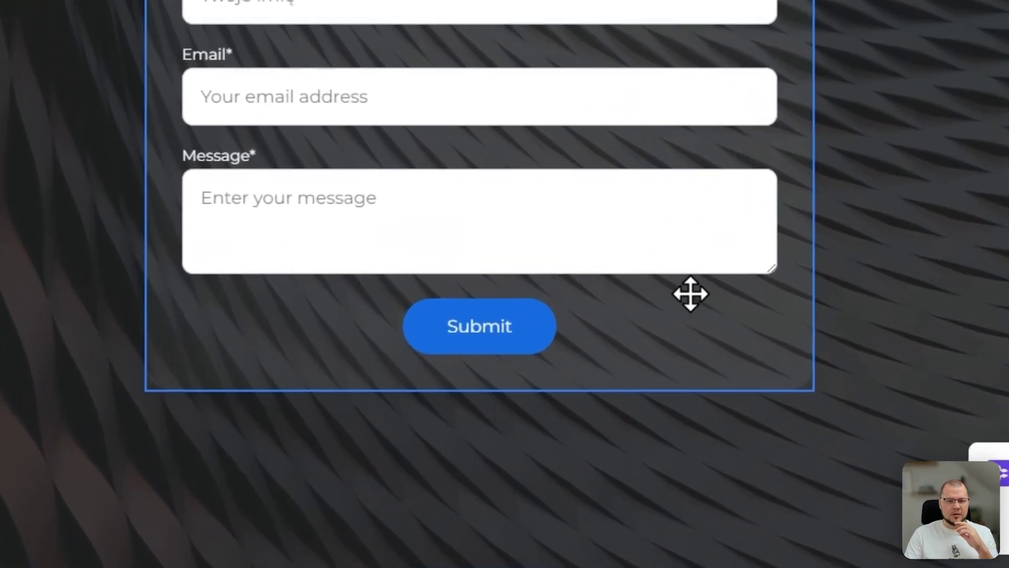
- Reopen the contact form's general settings and view the list of its submissions
scroll(690, 293, "up", 5)
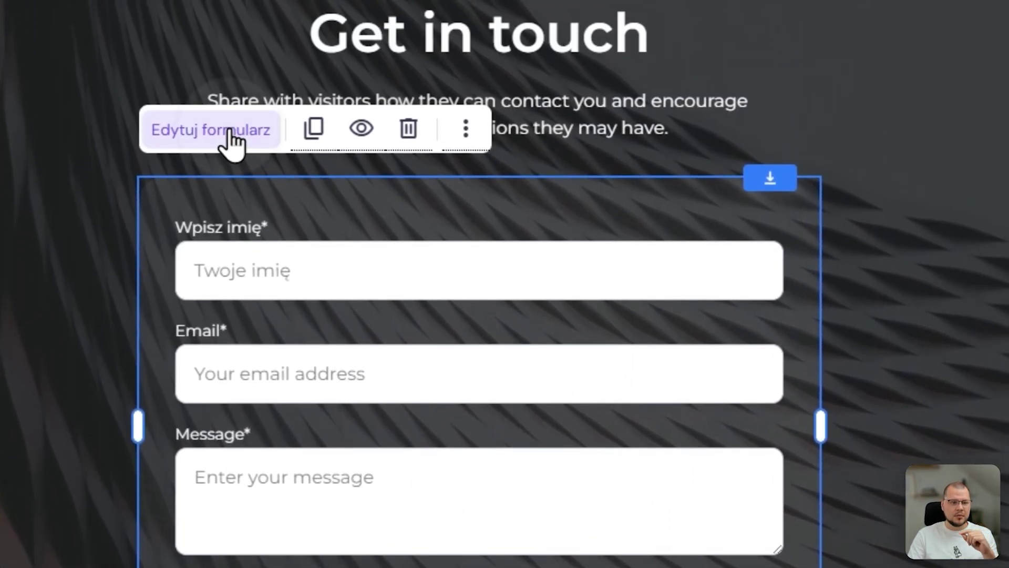
left_click(232, 111)
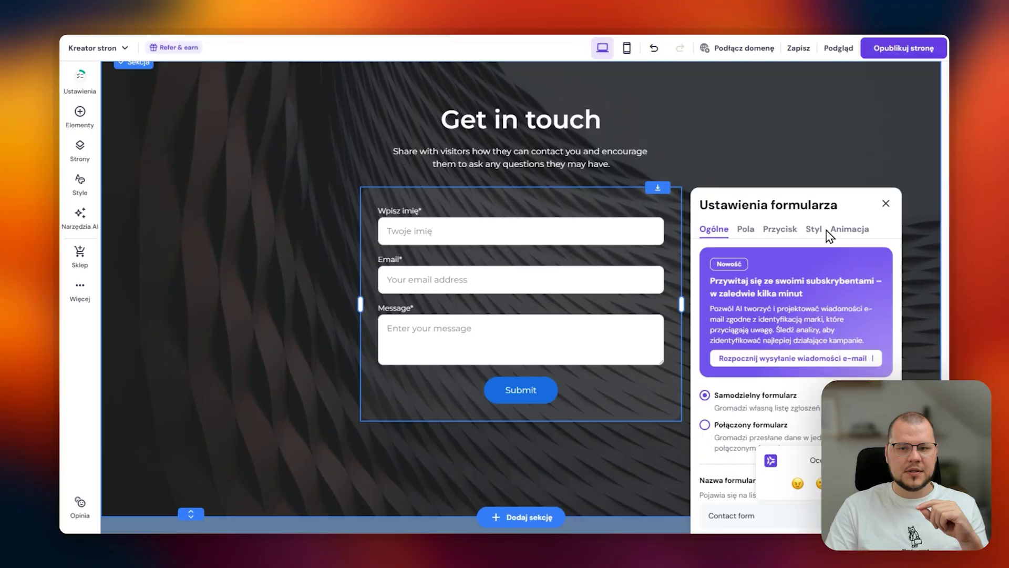
scroll(837, 333, "down", 5)
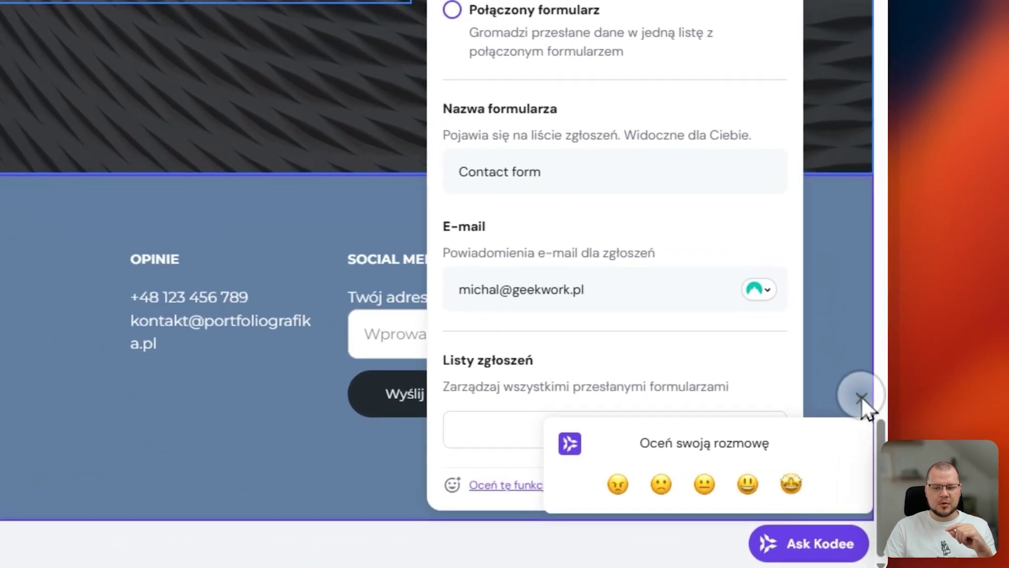
scroll(900, 425, "down", 3)
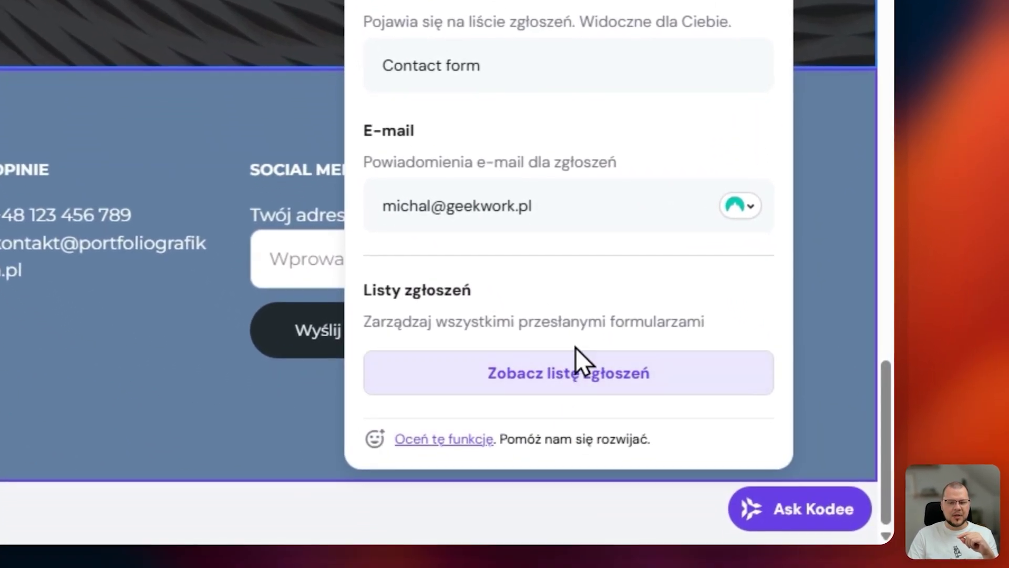
left_click(602, 374)
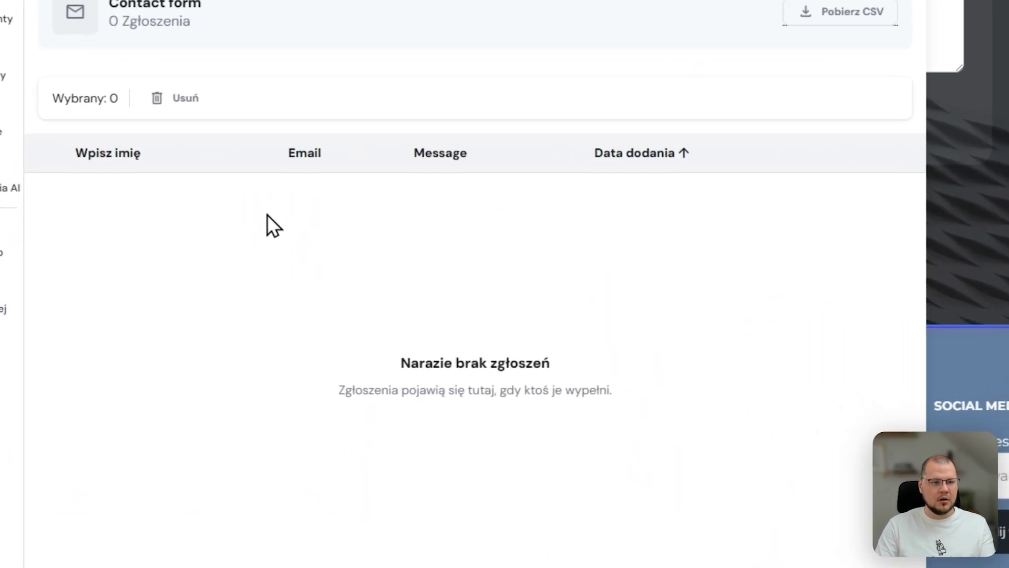
triple_click(470, 324)
left_click(498, 361)
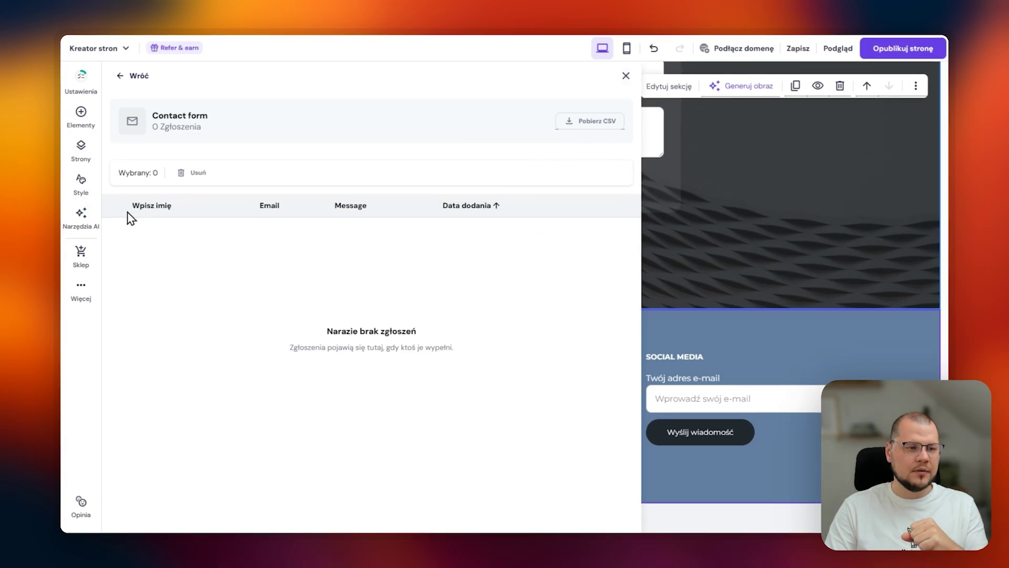
- Leave the submissions list and view the background settings of the Get in touch section
left_click(83, 217)
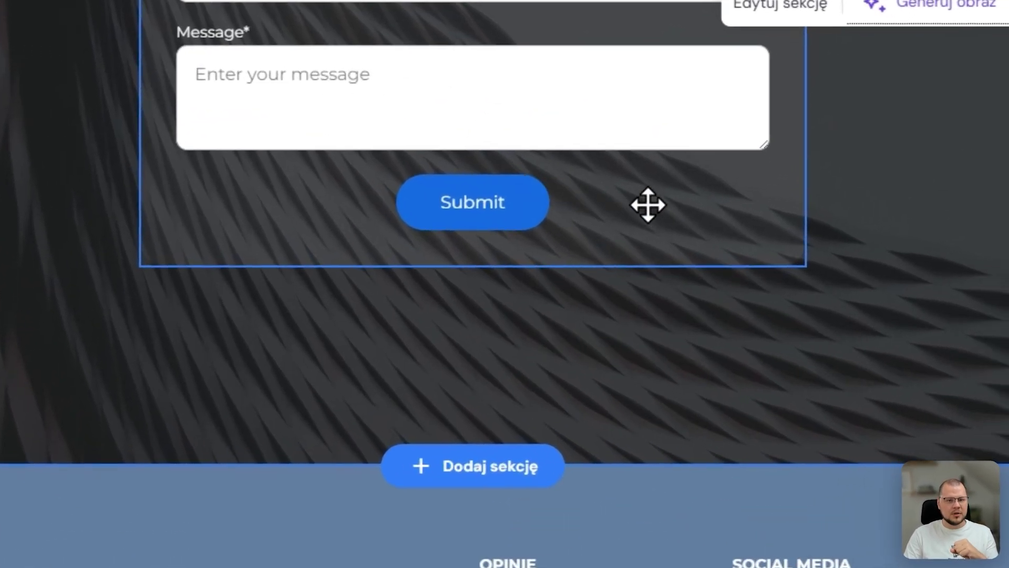
scroll(631, 174, "up", 5)
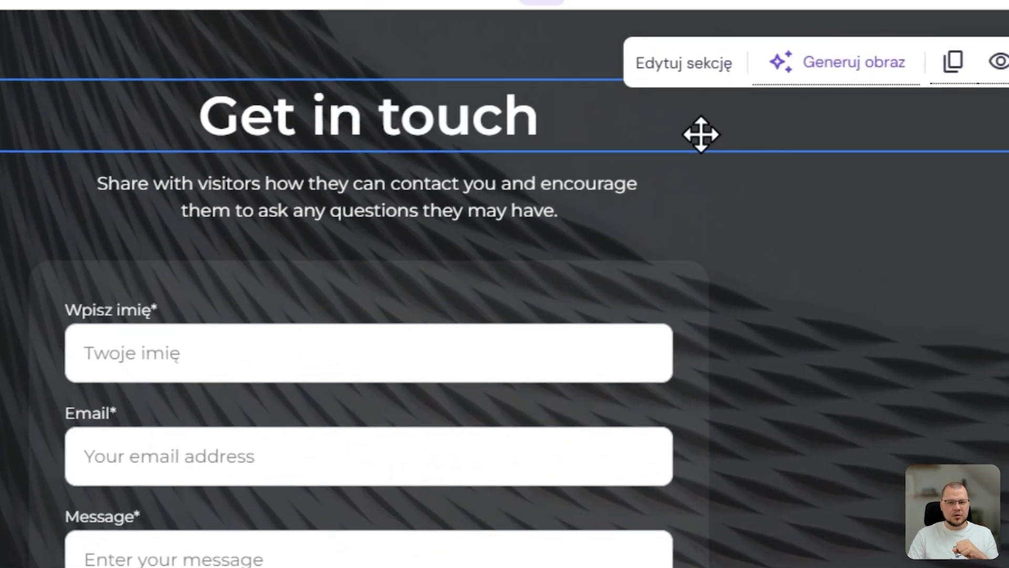
left_click(677, 53)
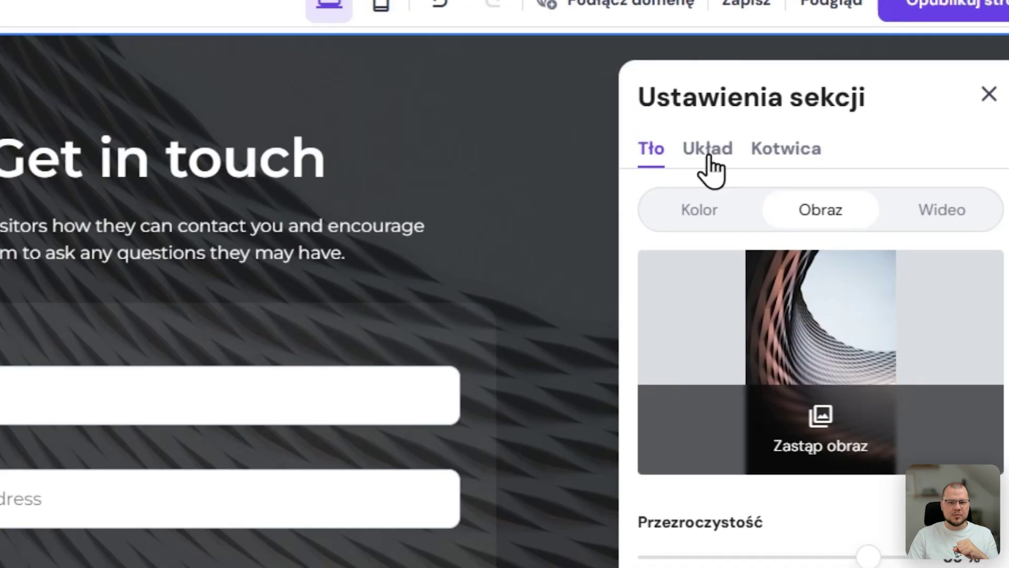
- Open the email marketing tool from the contact form's settings and look through its templates and sender details
left_click(597, 435)
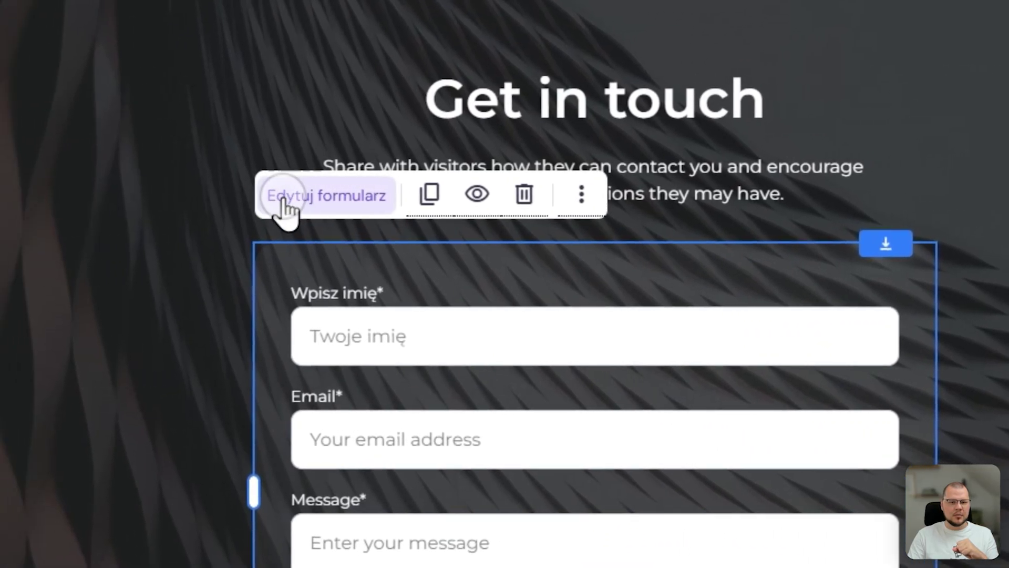
left_click(146, 192)
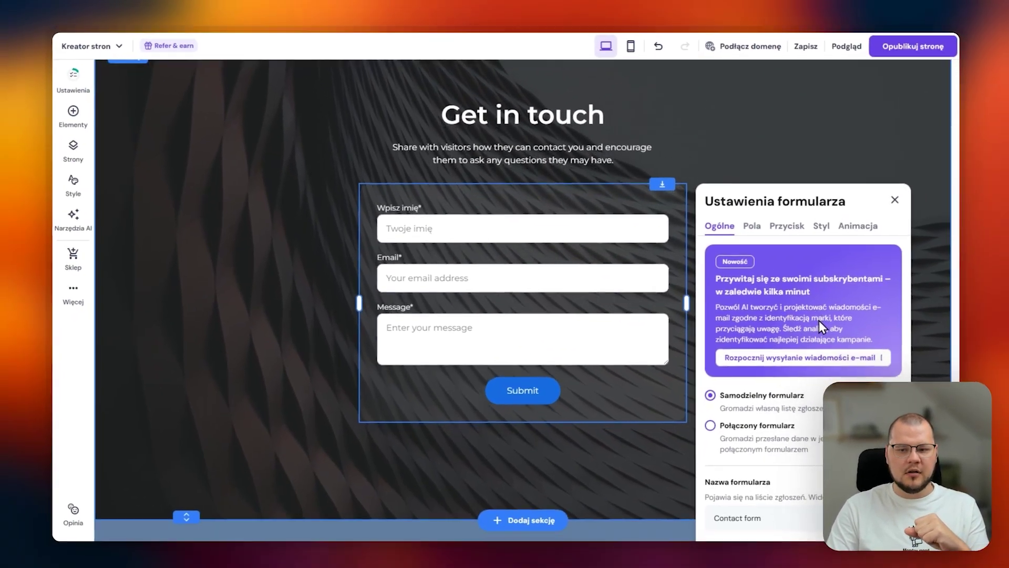
scroll(819, 320, "down", 3)
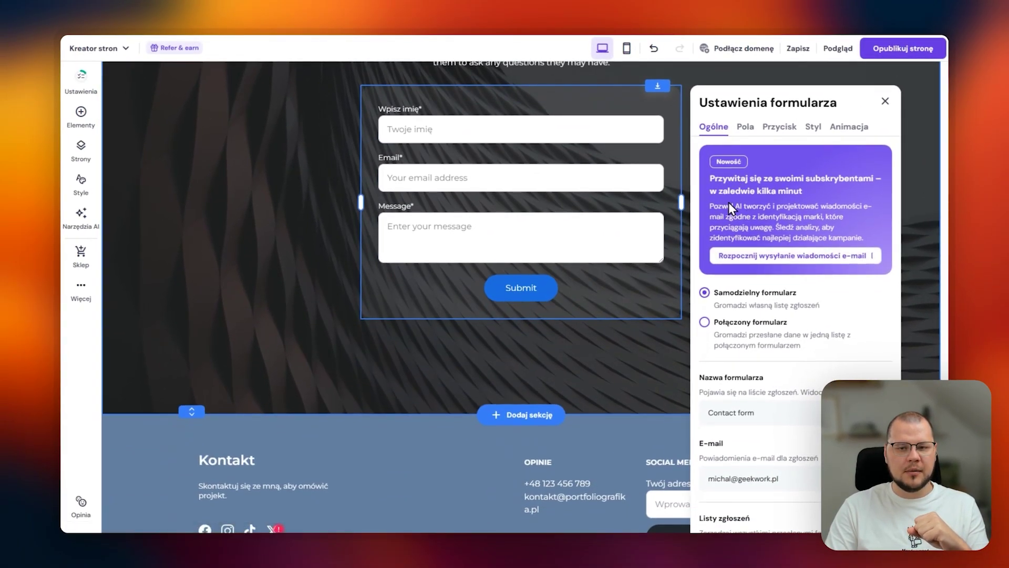
left_click(813, 257)
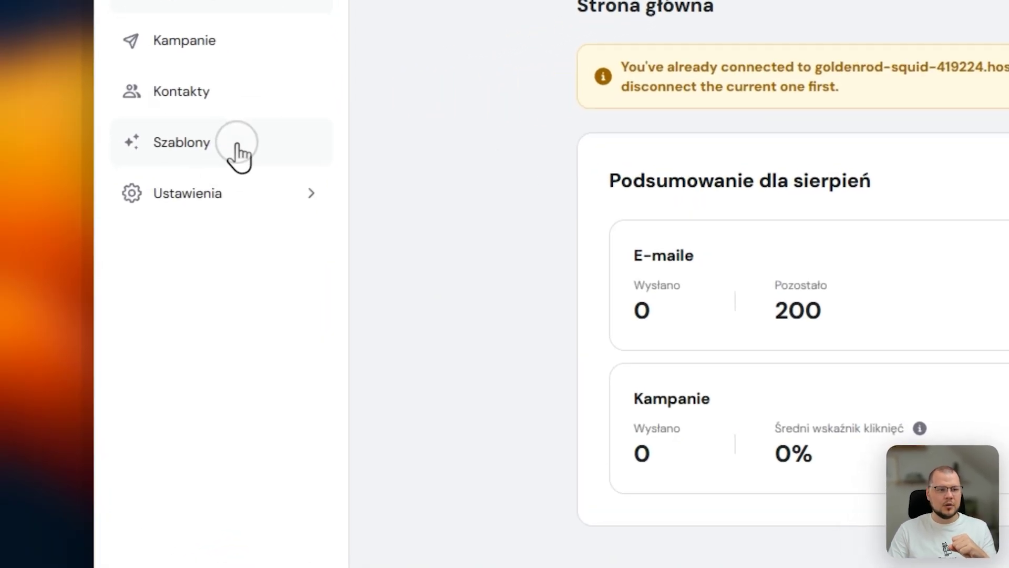
left_click(138, 180)
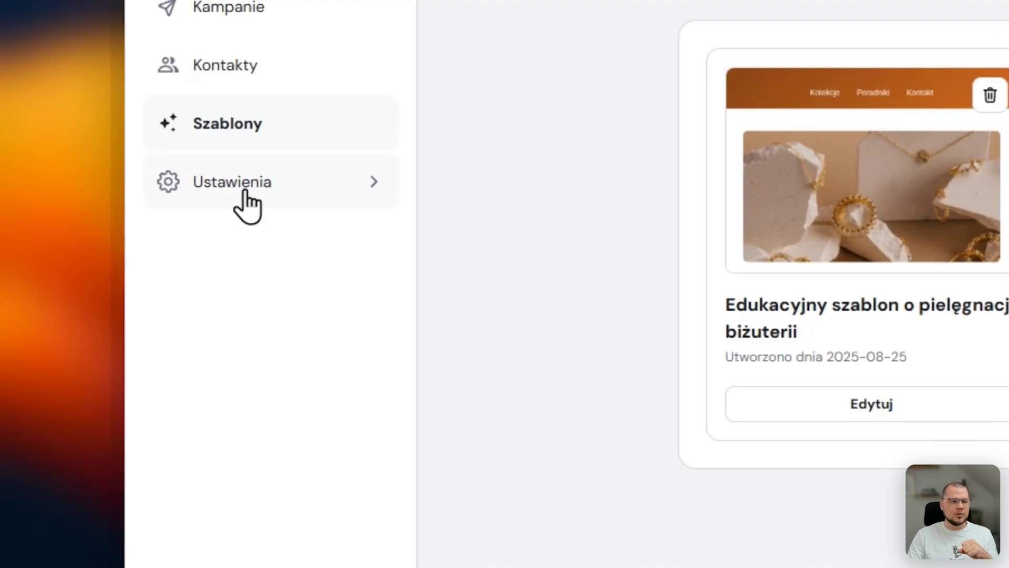
left_click(244, 191)
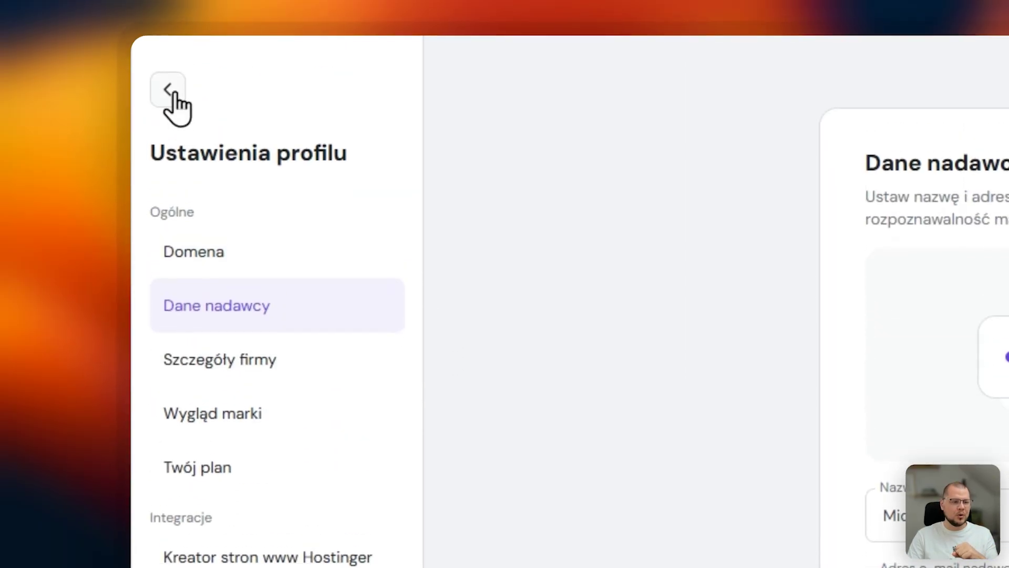
left_click(170, 93)
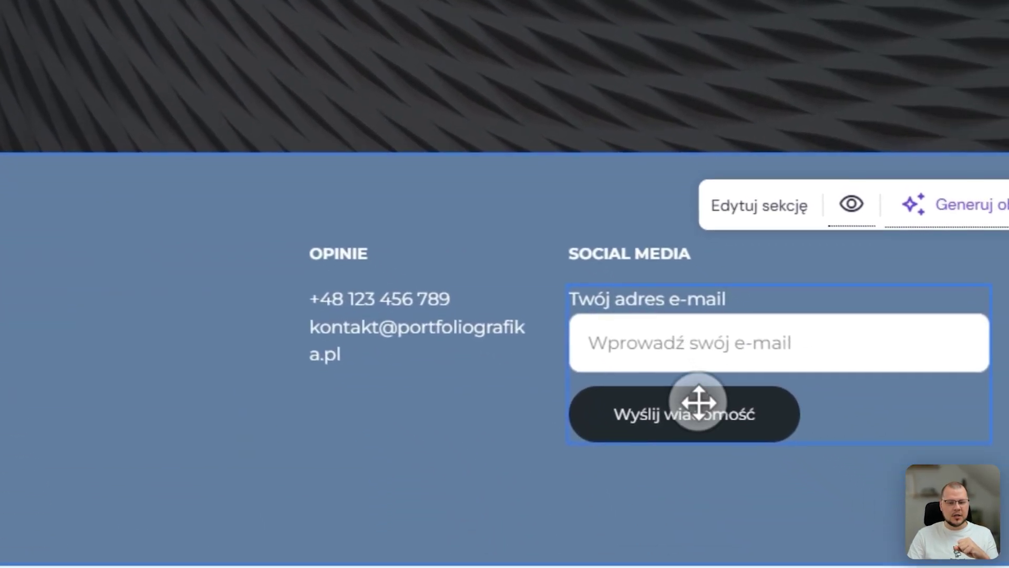
- Inspect the footer's email signup form, contact invitation text and copyright line
left_click(698, 401)
left_click(344, 332)
left_click(322, 304)
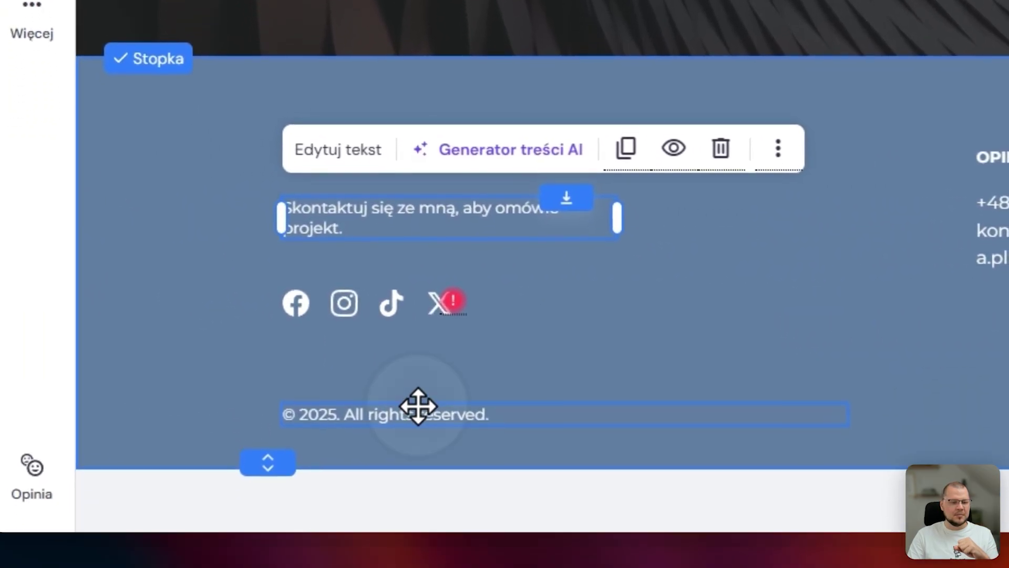
left_click(417, 405)
- Publish the website and open the live version on its temporary domain
scroll(668, 351, "up", 15)
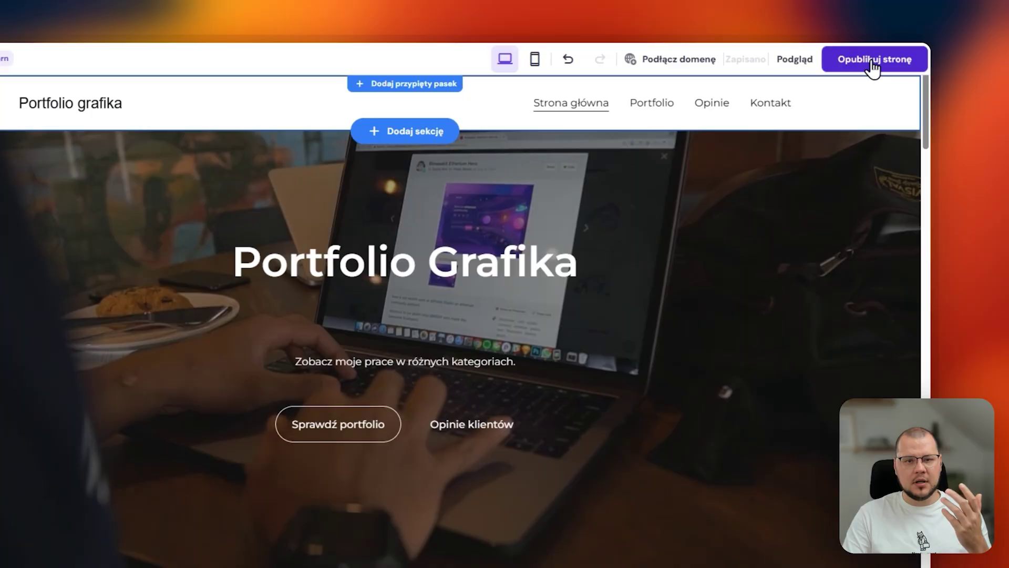
left_click(900, 50)
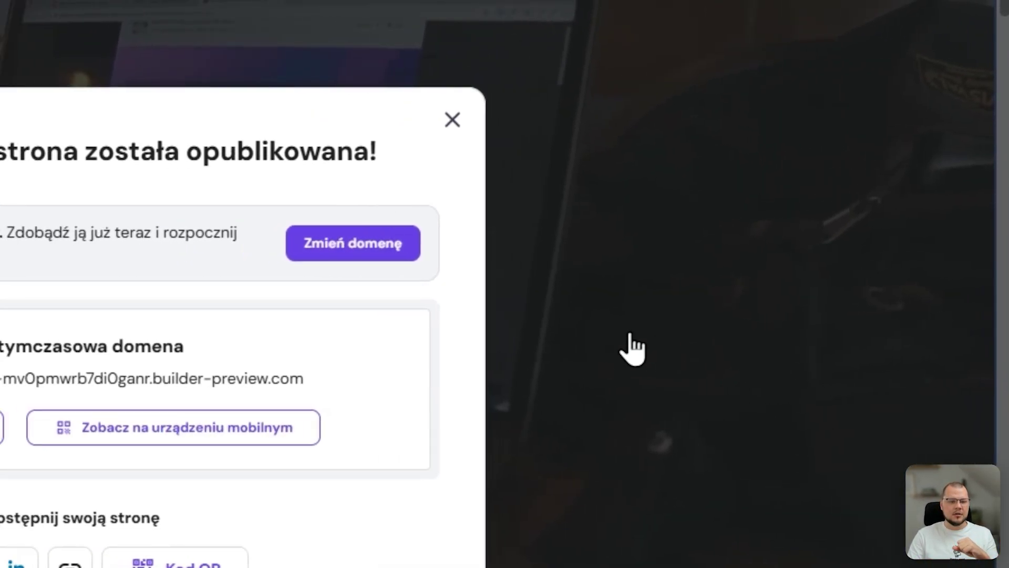
left_click(300, 440)
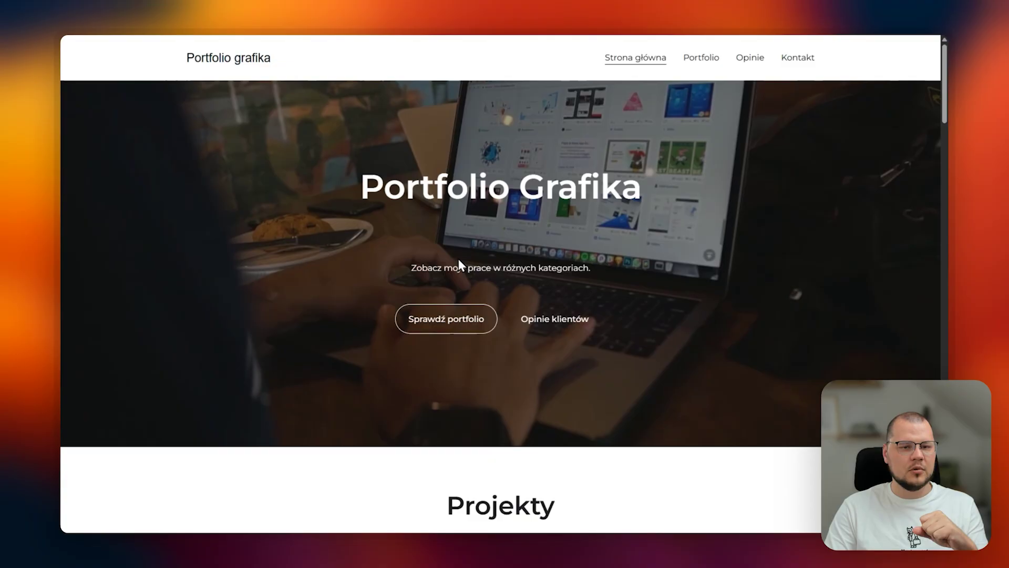
- Review the published home page from the hero to the Get in touch form, and return to the Projekty section
scroll(683, 288, "down", 10)
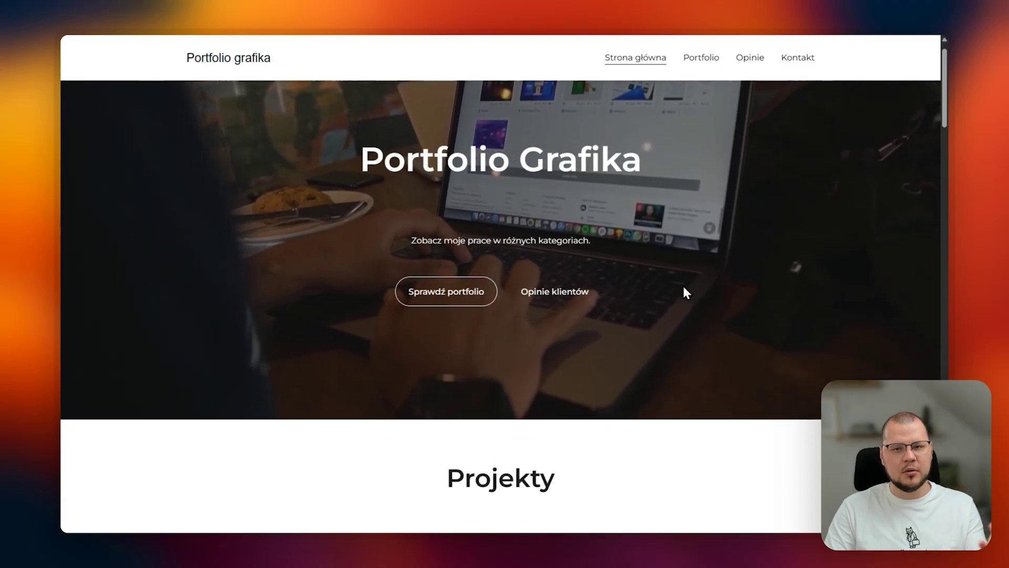
scroll(755, 304, "down", 10)
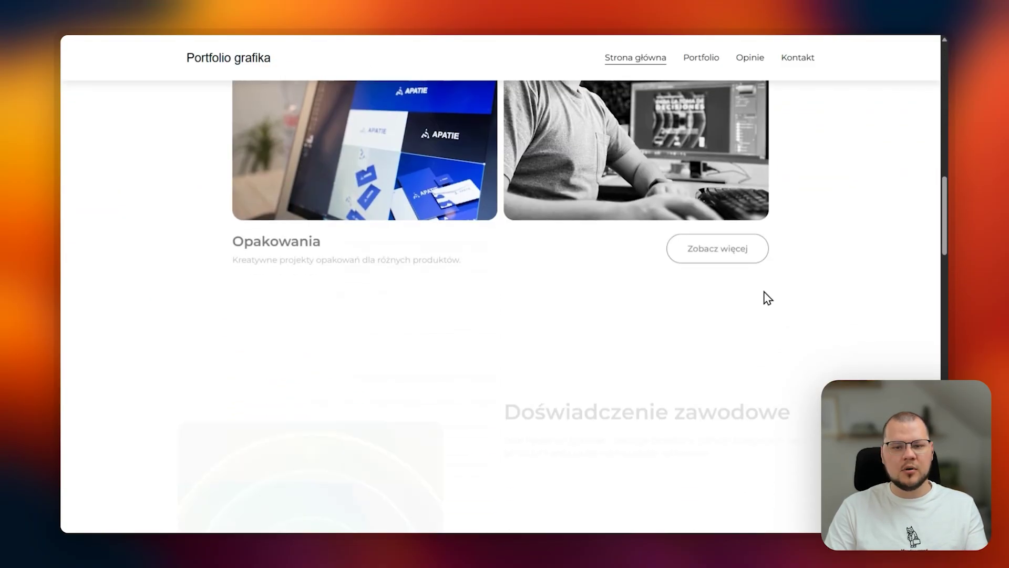
scroll(767, 298, "down", 10)
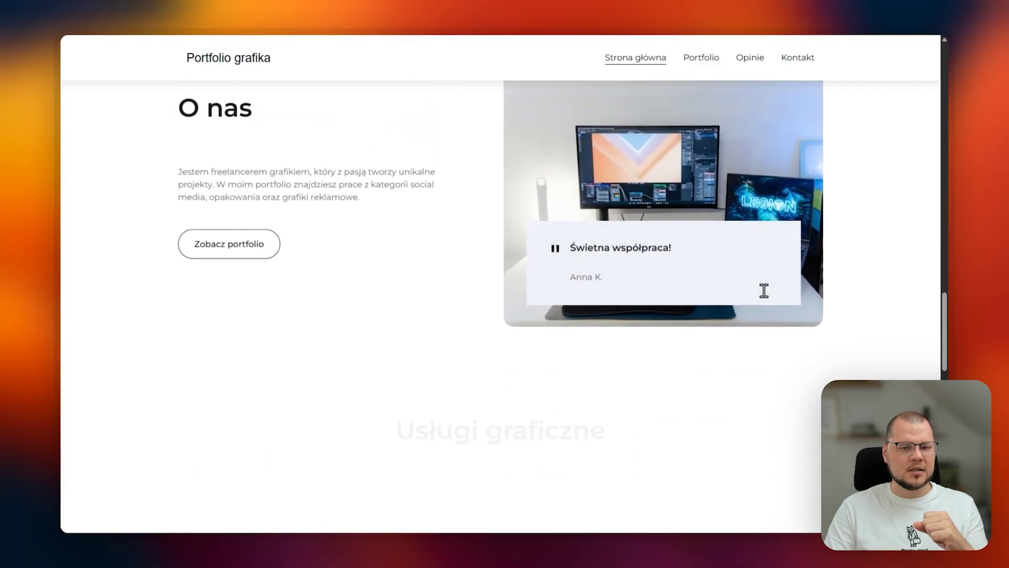
scroll(765, 315, "down", 7)
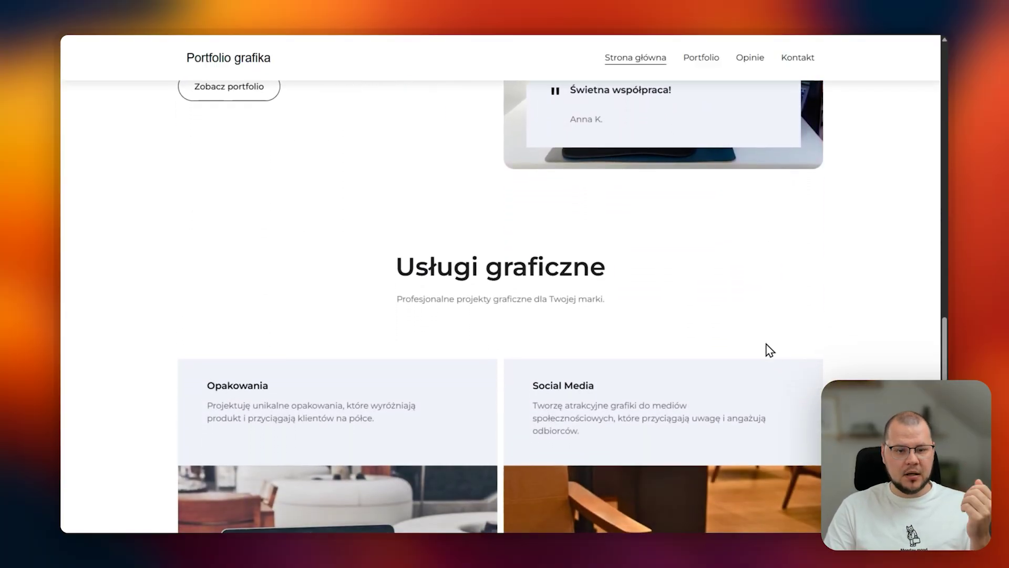
scroll(767, 361, "down", 6)
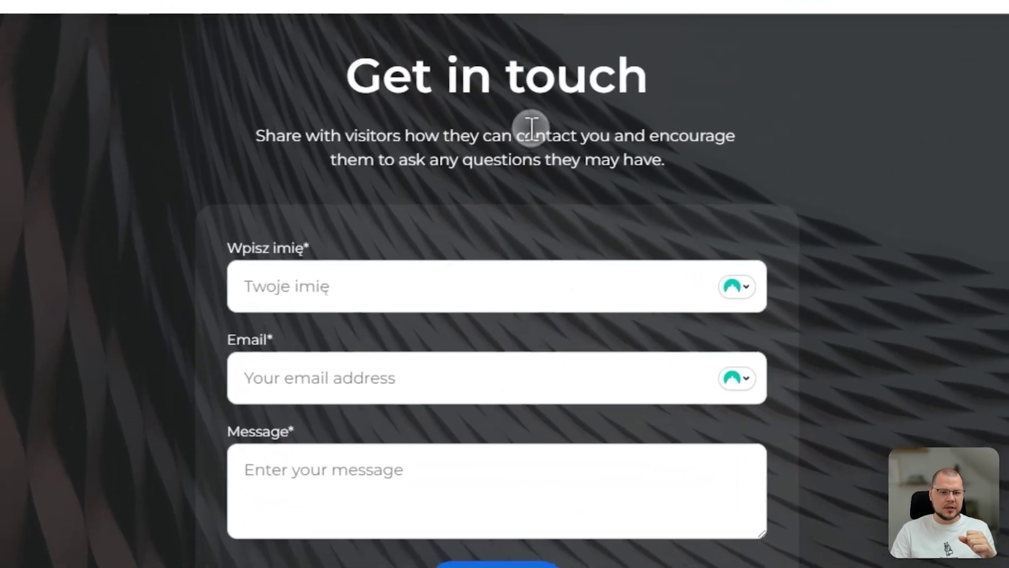
triple_click(519, 137)
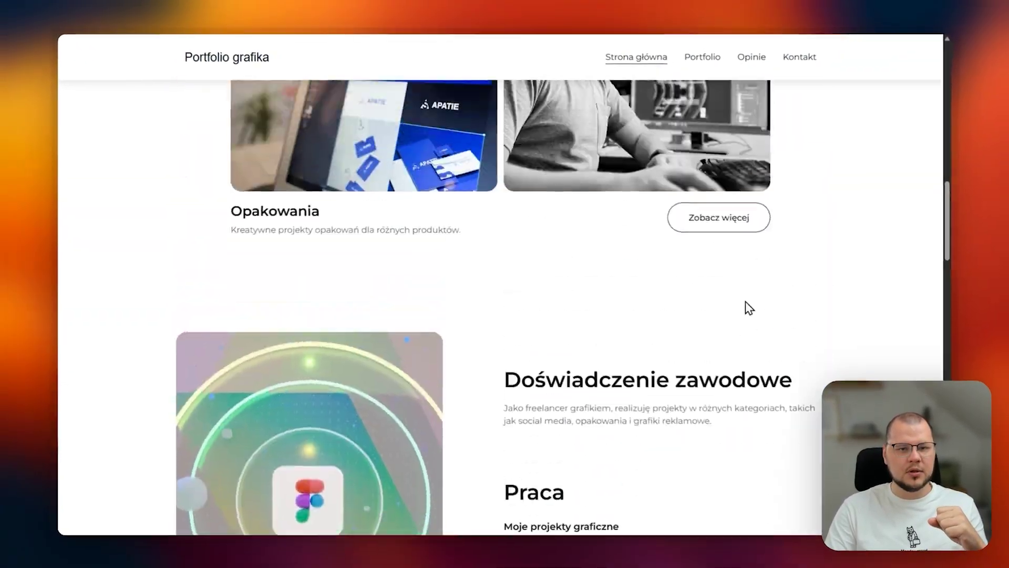
scroll(735, 273, "up", 1)
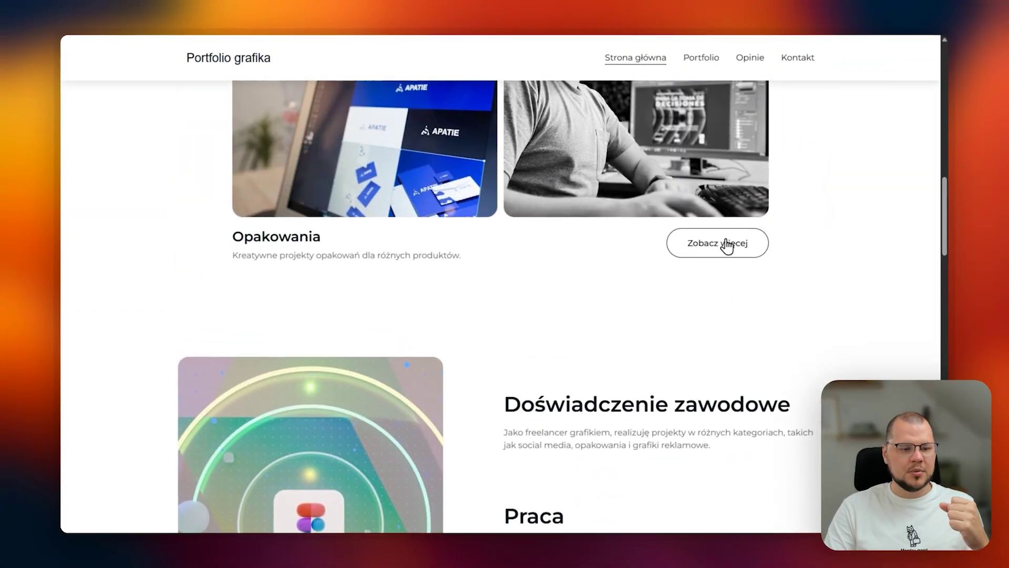
scroll(725, 247, "up", 3)
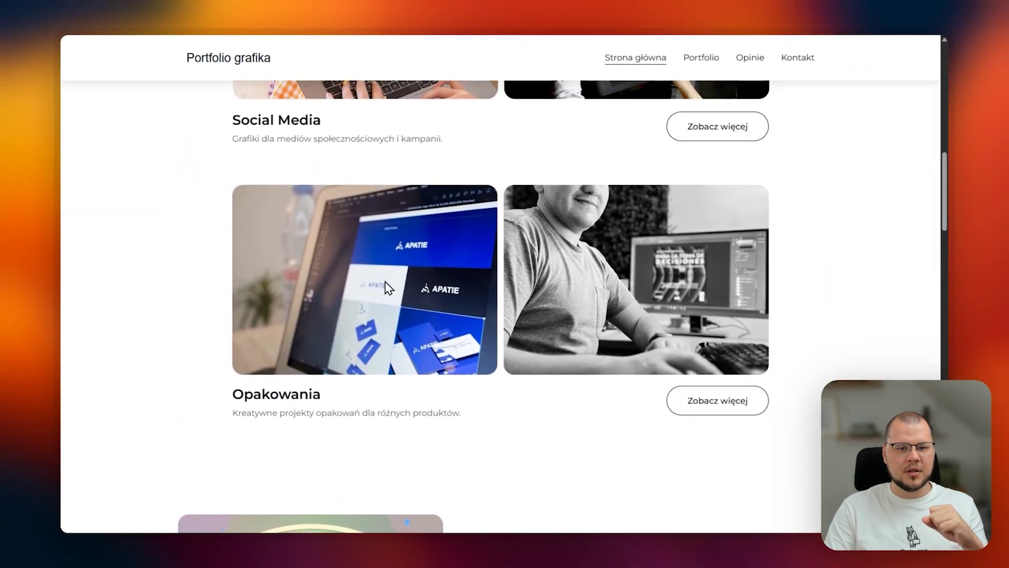
scroll(473, 310, "up", 5)
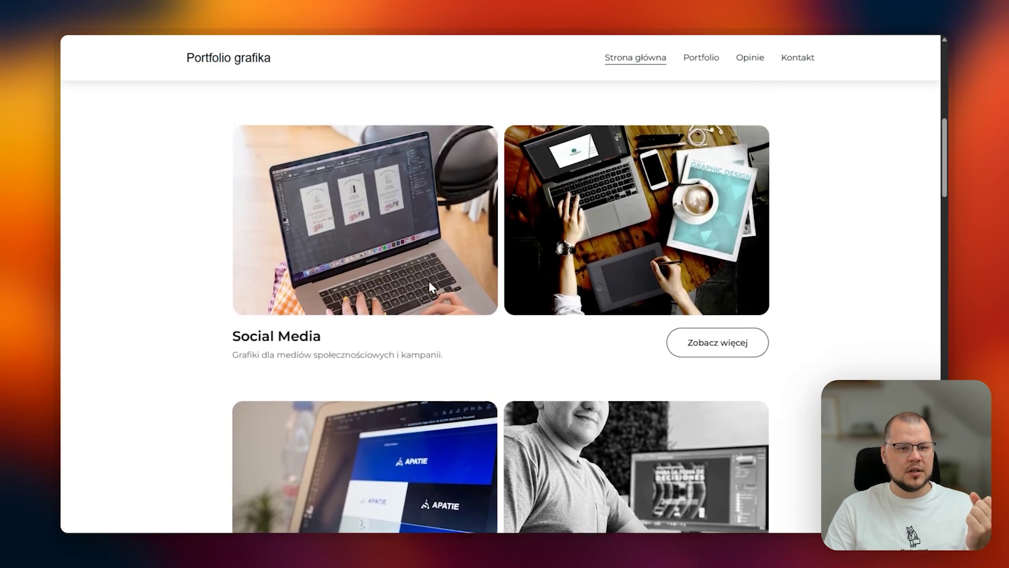
scroll(698, 314, "up", 5)
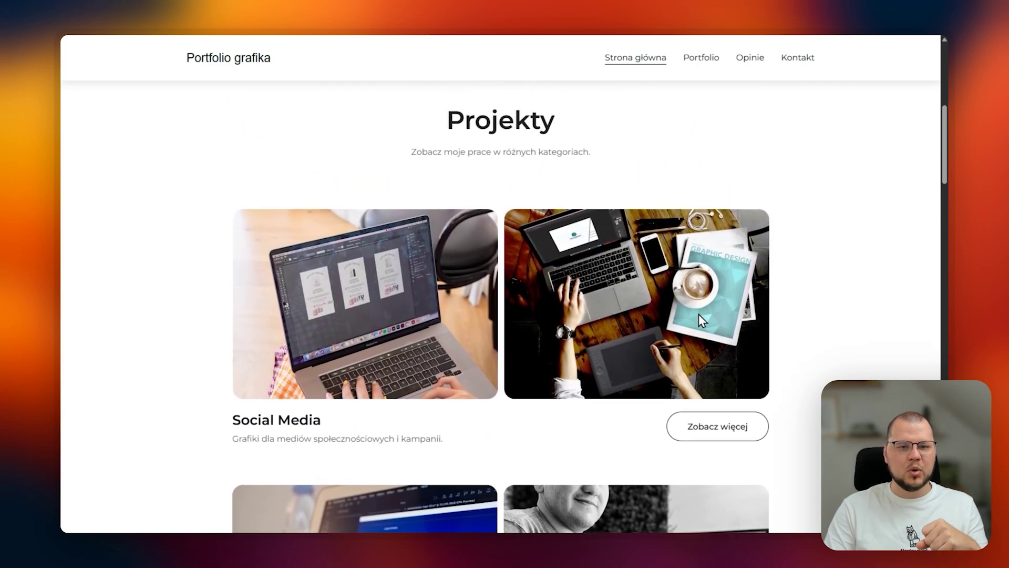
scroll(698, 315, "up", 3)
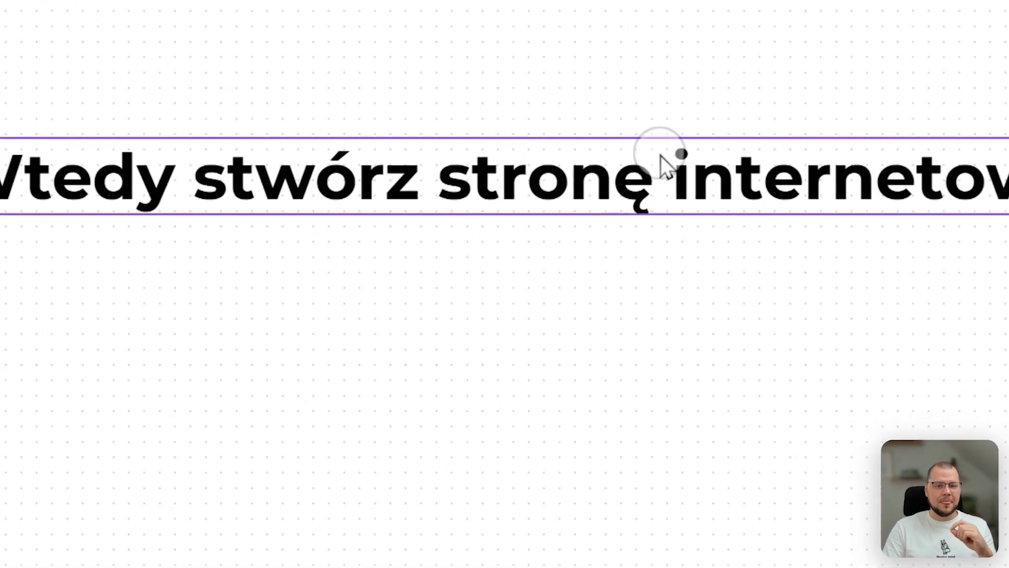
- Switch to the Canva whiteboard and look over its notes up to the Portfolio title
left_click(644, 210)
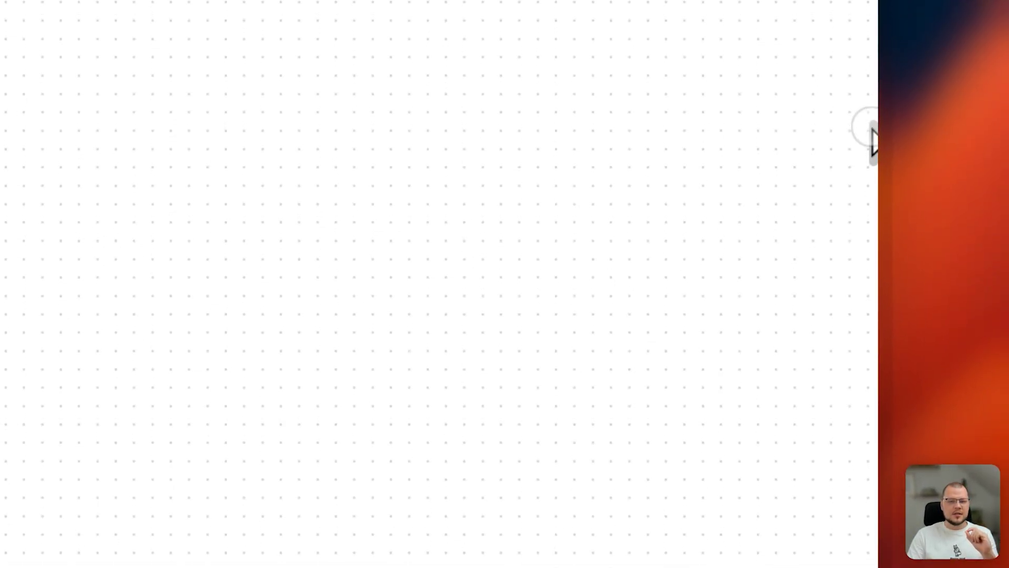
scroll(865, 139, "up", 10)
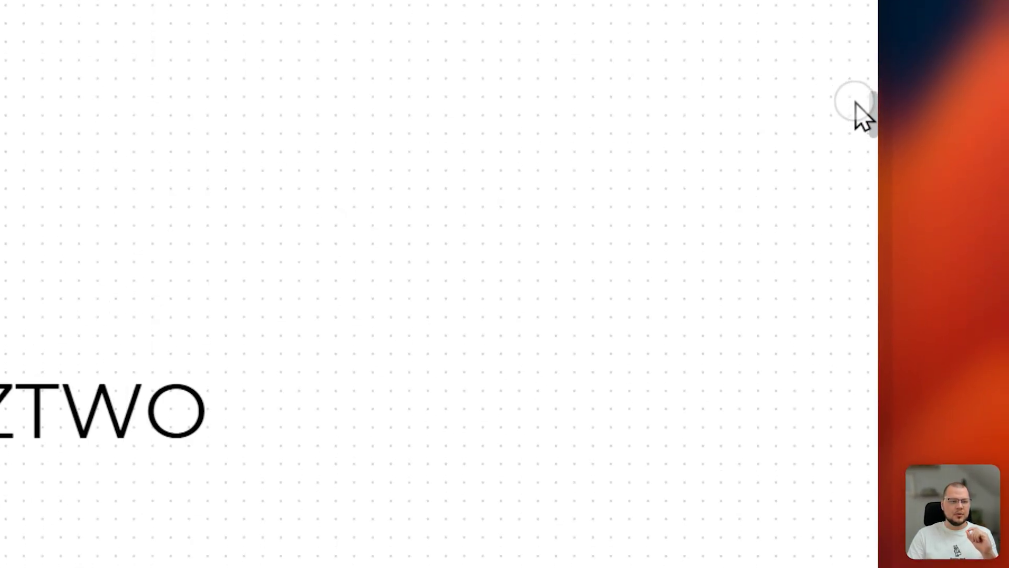
scroll(825, 127, "up", 10)
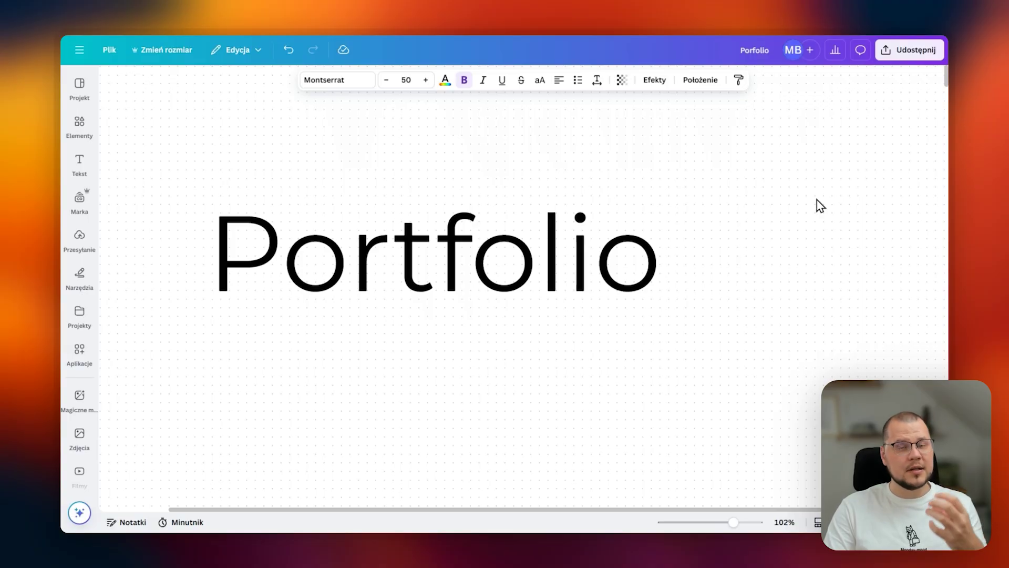
scroll(814, 231, "left", 3)
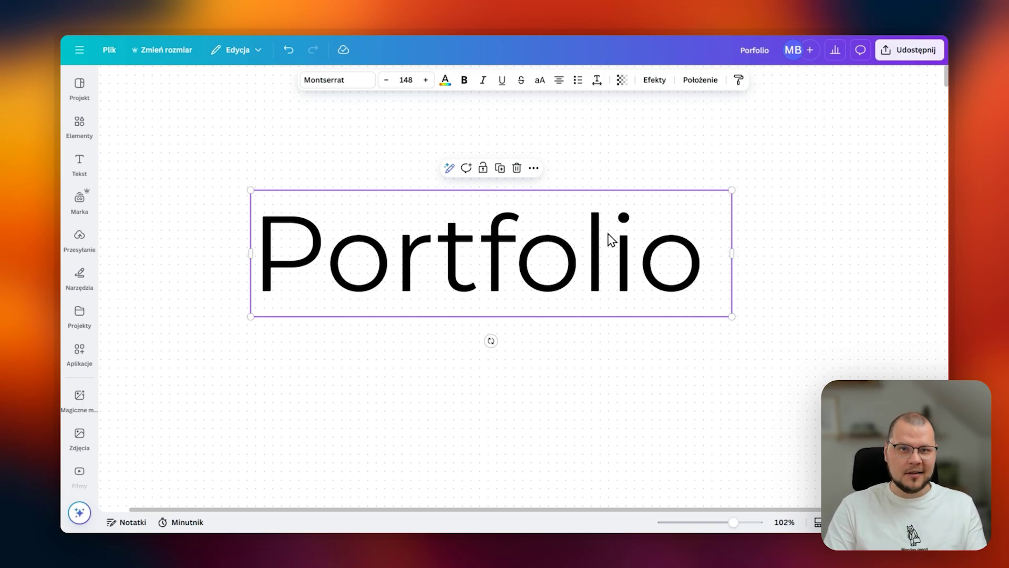
left_click(421, 348)
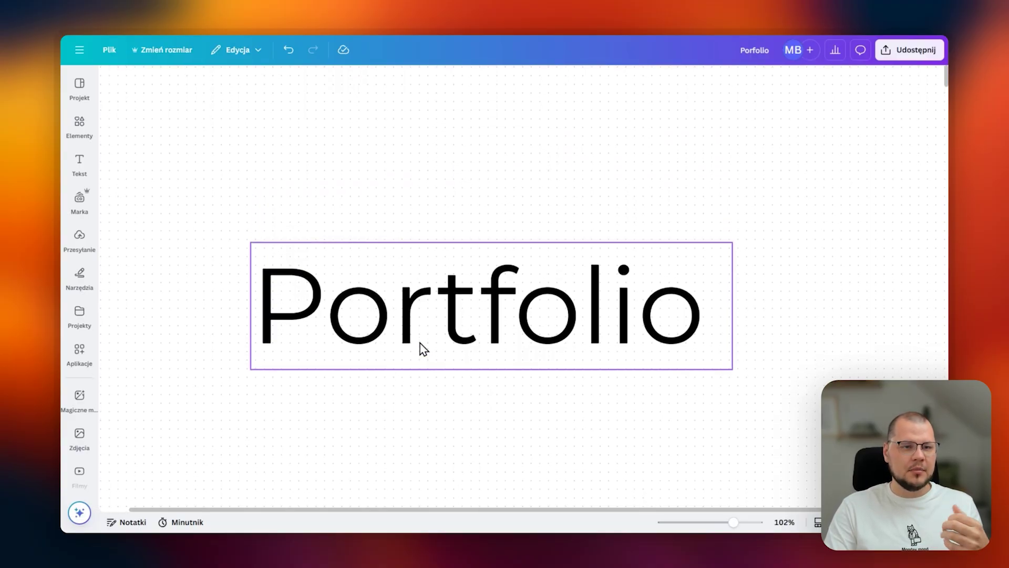